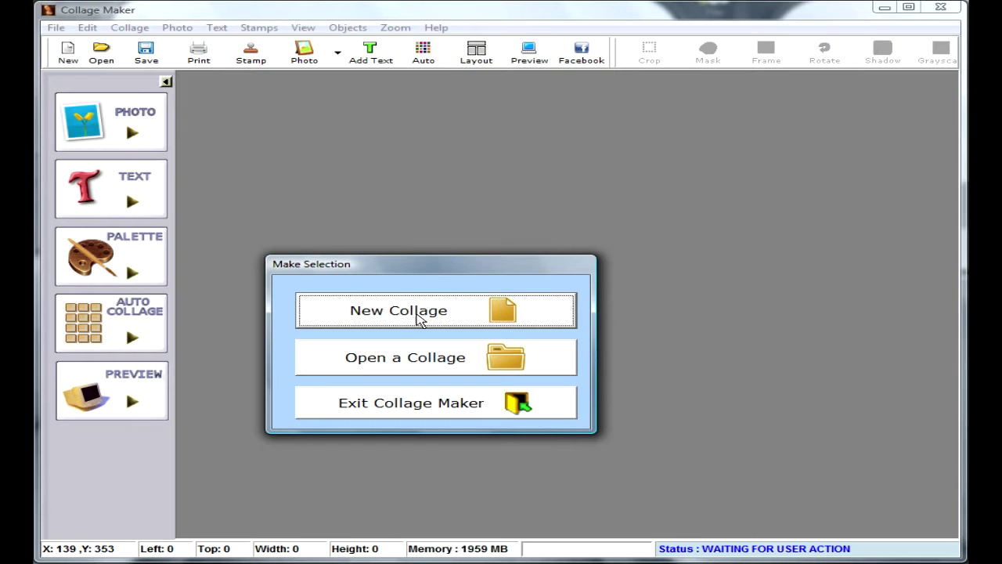
Start a new collage named My_Collage with its size measured in pixels
left_click(475, 321)
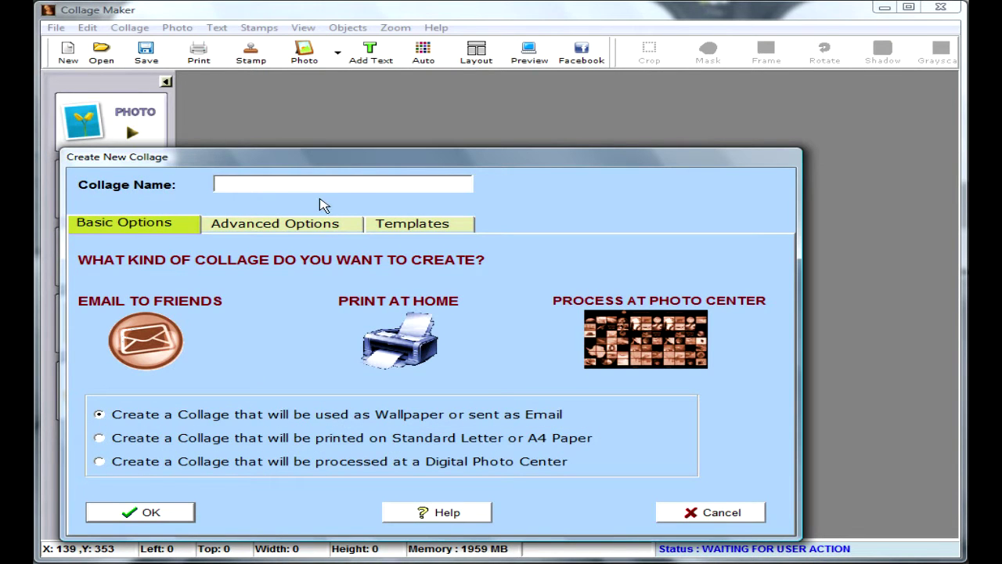
type("My_Collage")
left_click(252, 231)
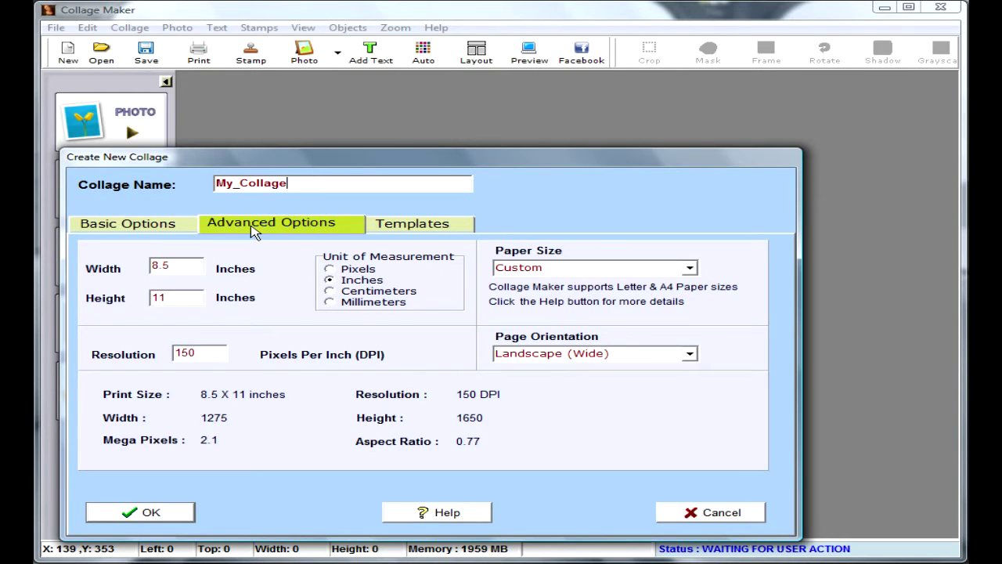
left_click(335, 271)
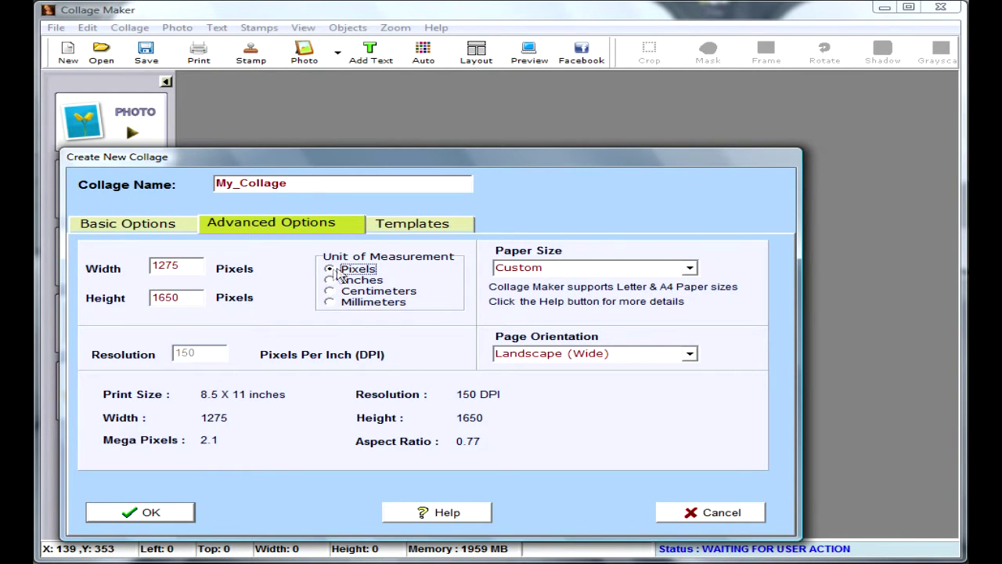
Browse the ready-made holiday and theme collage templates
left_click(401, 228)
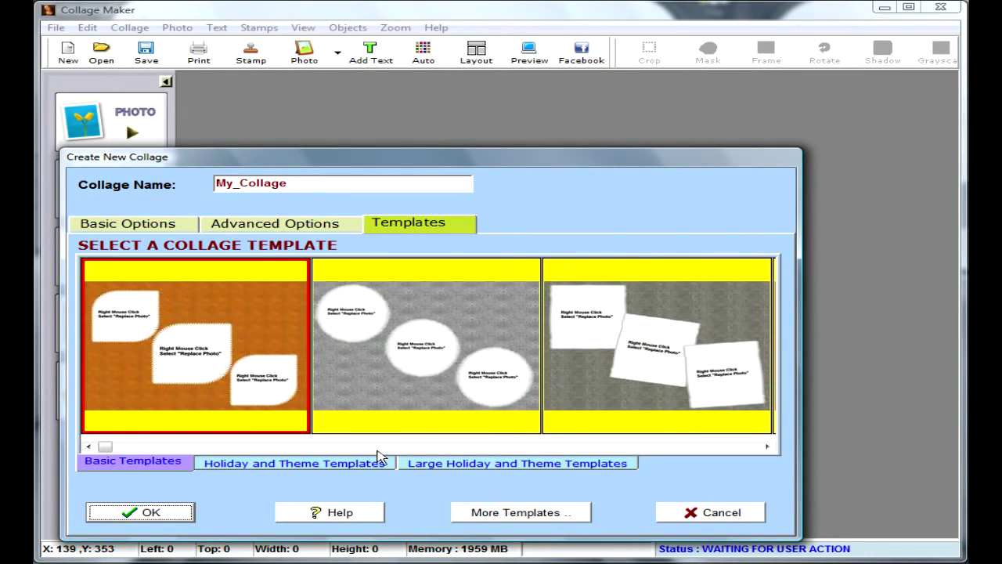
left_click(362, 468)
left_click(452, 448)
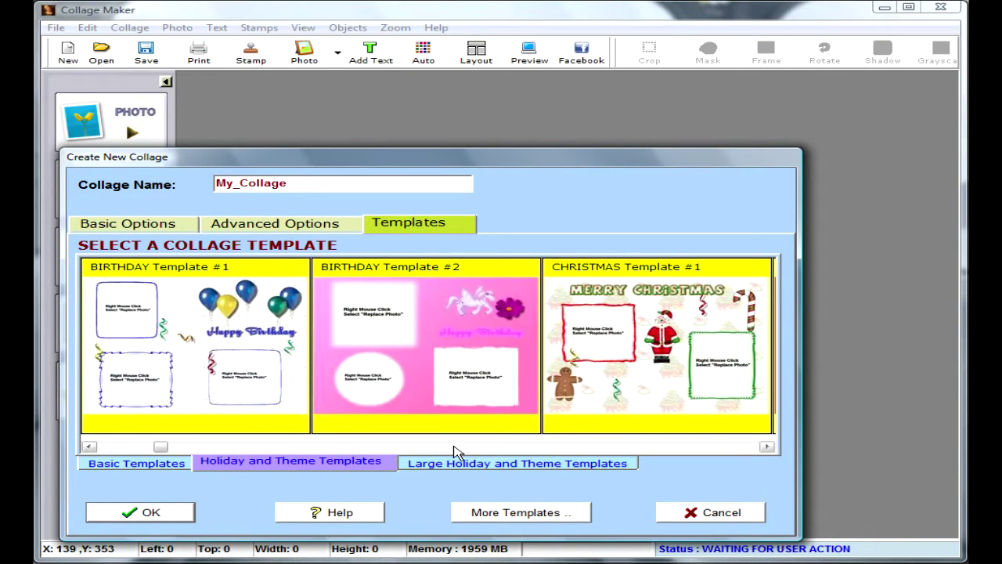
left_click(454, 448)
left_click(454, 448)
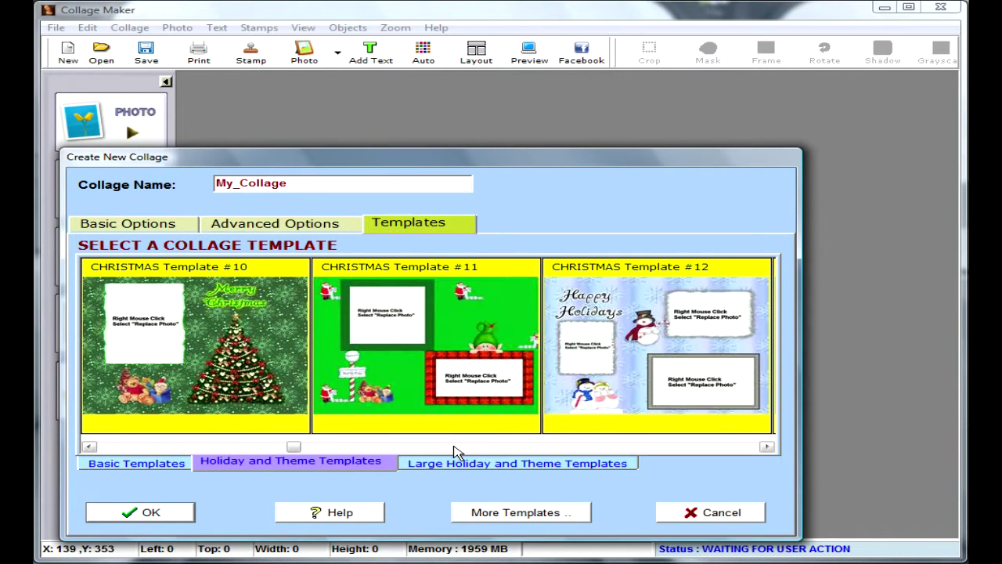
left_click(455, 447)
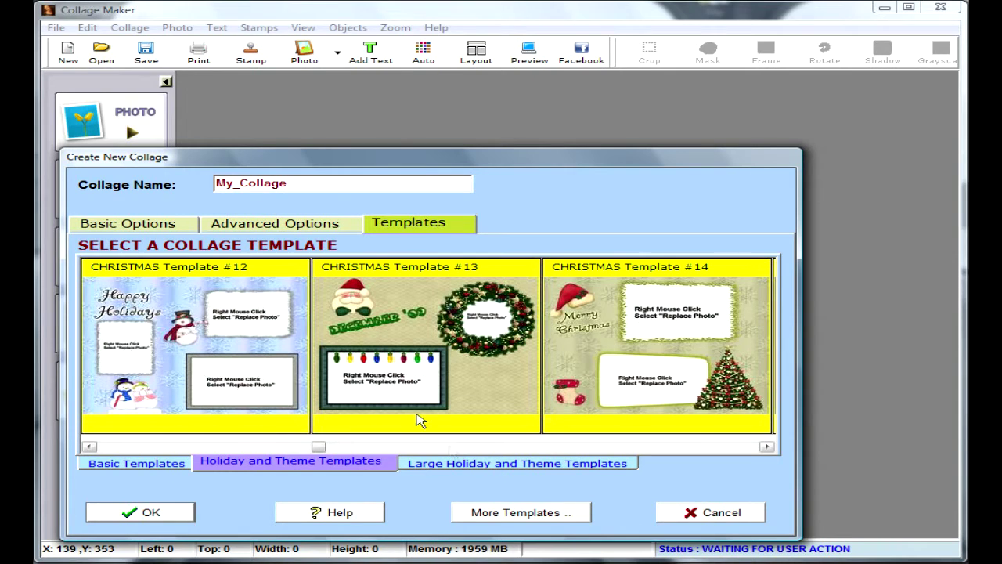
Set the collage size to 800 × 600 pixels and create it
left_click(263, 225)
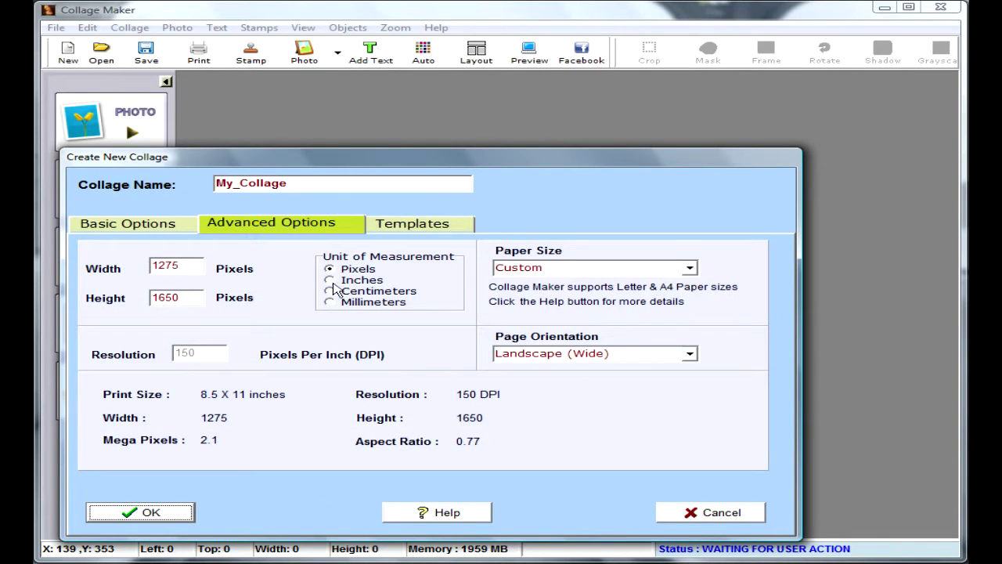
left_click_drag(188, 266, 113, 263)
type("8")
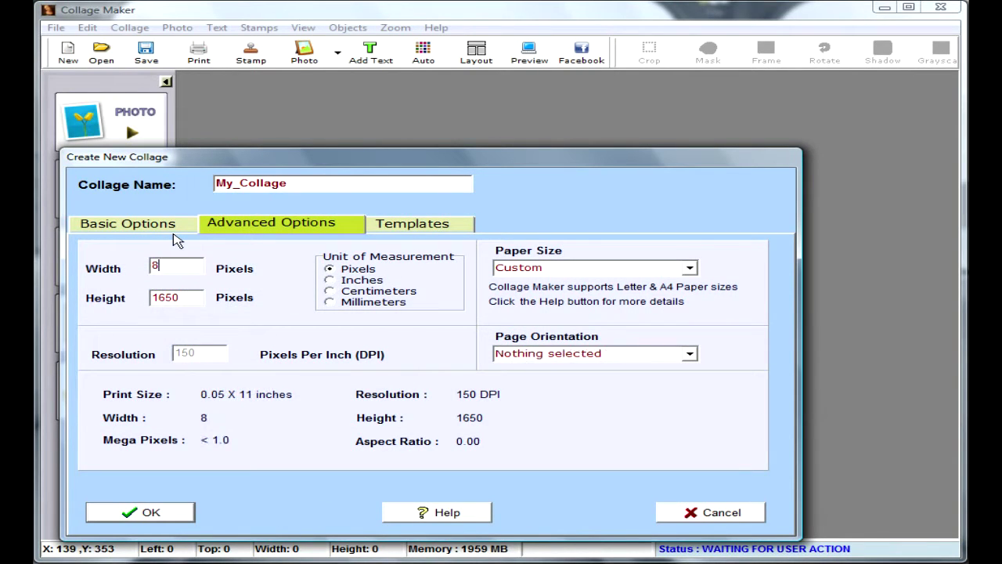
type("0")
key("Tab")
type("60")
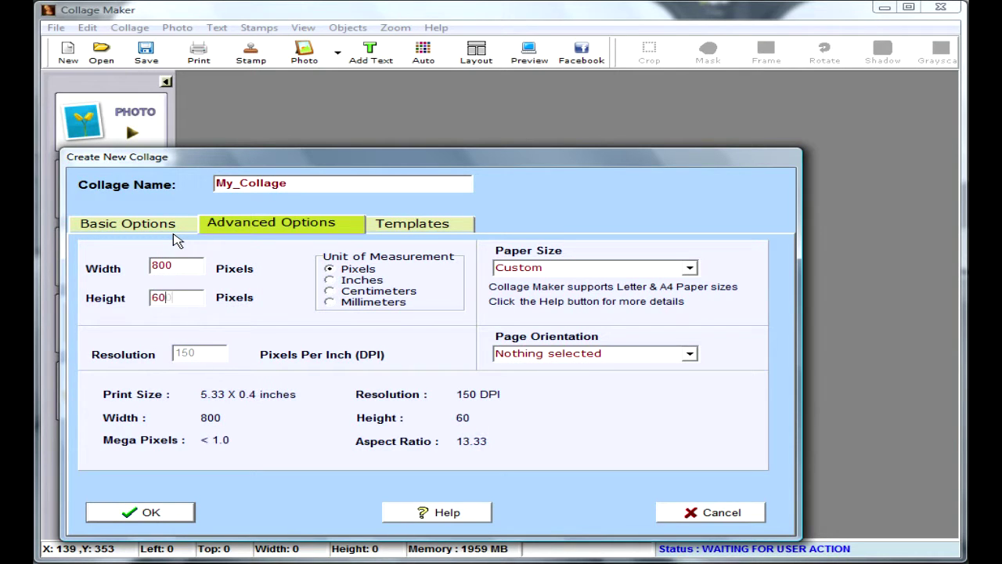
type("0")
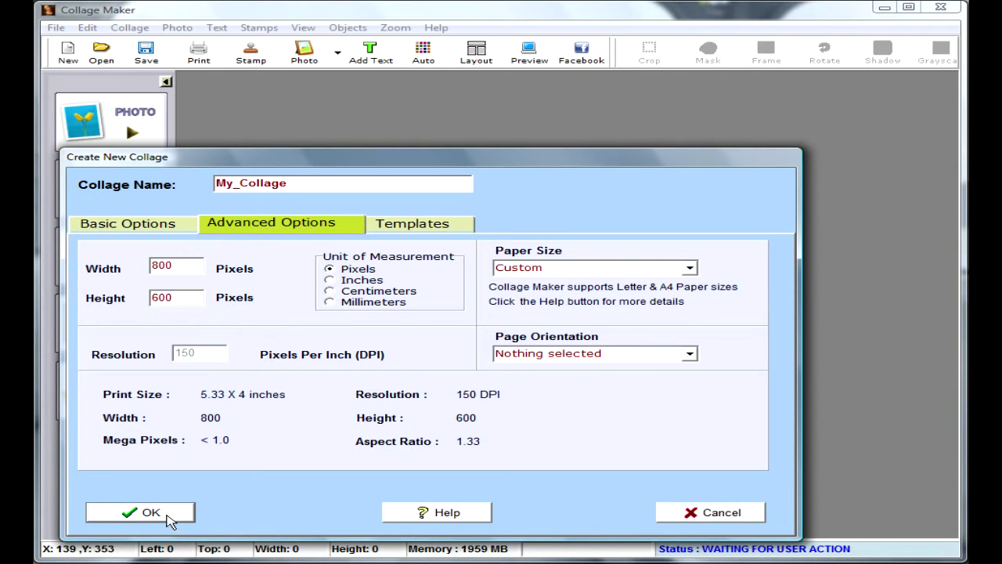
left_click(167, 516)
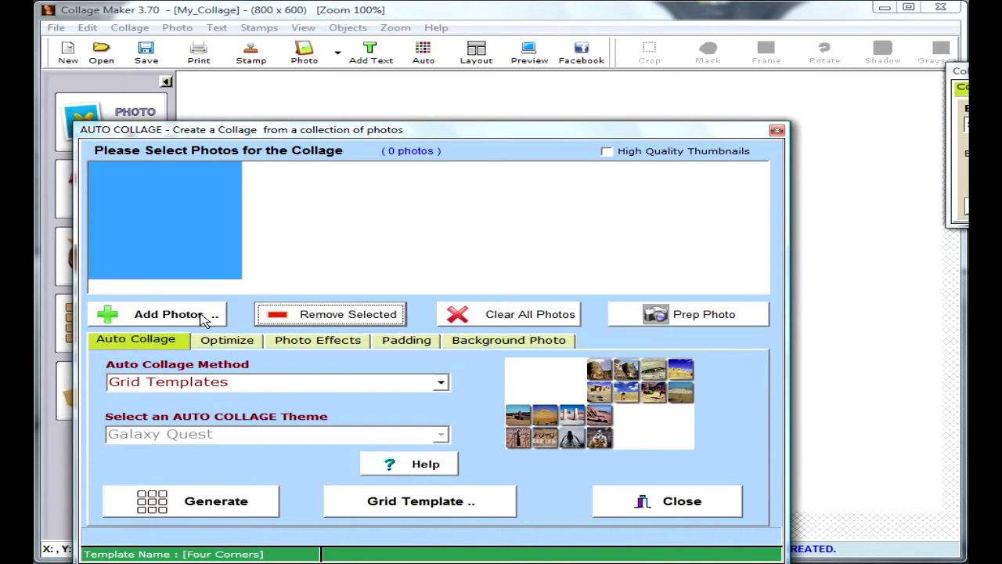
Add fourteen Family Photos images, from 5.JPG onward, to the auto collage list
left_click(202, 319)
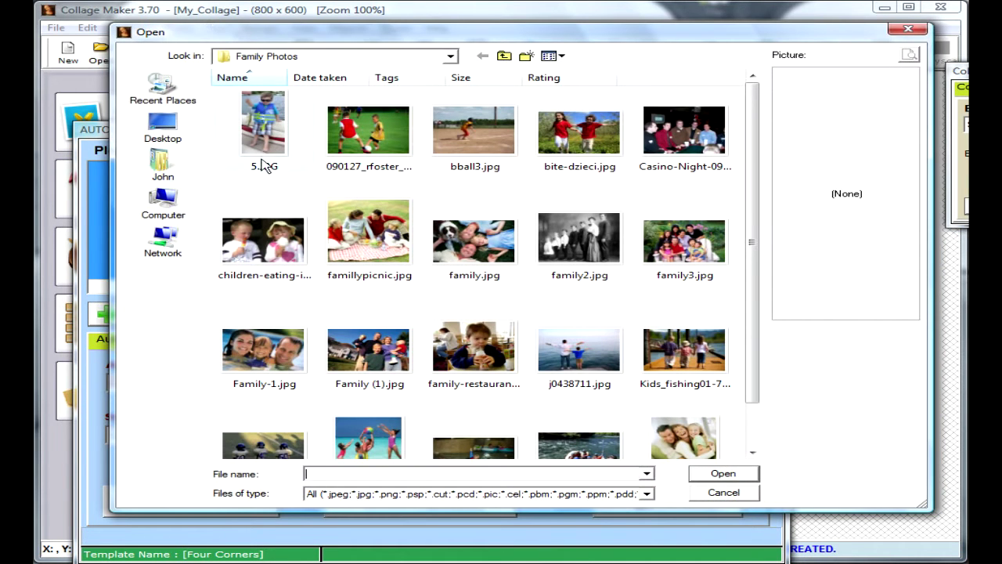
left_click(269, 142)
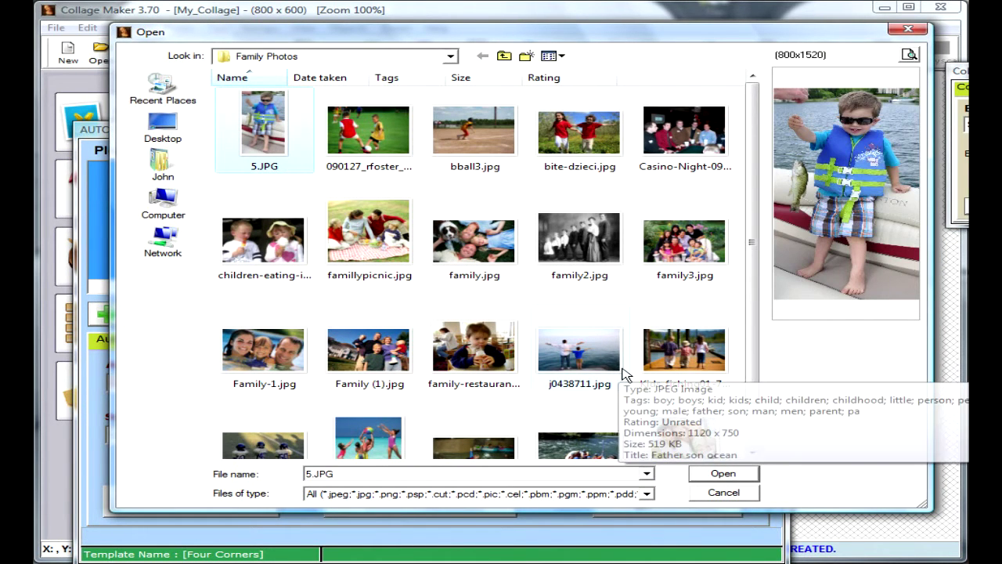
left_click(610, 357, "shift")
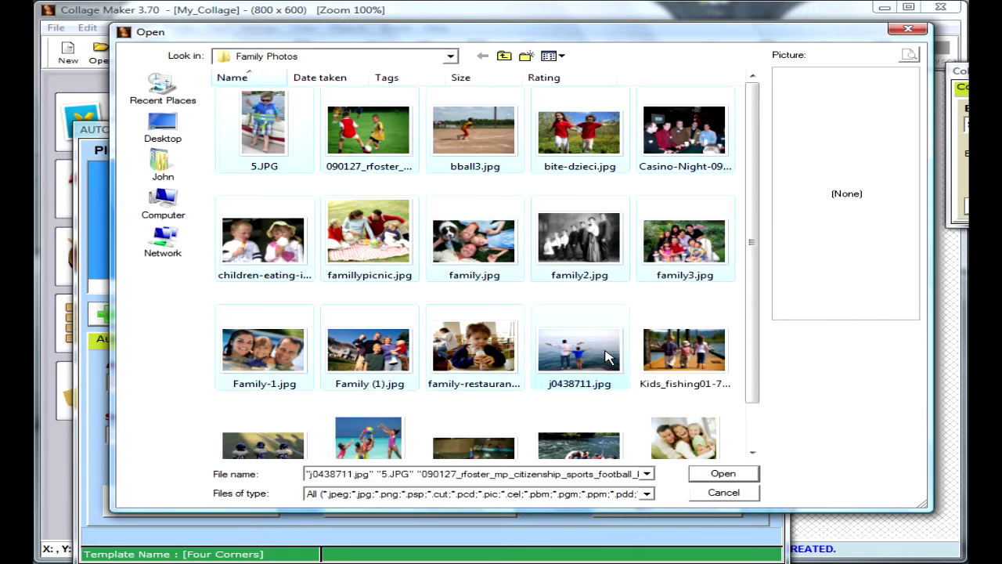
left_click(719, 475)
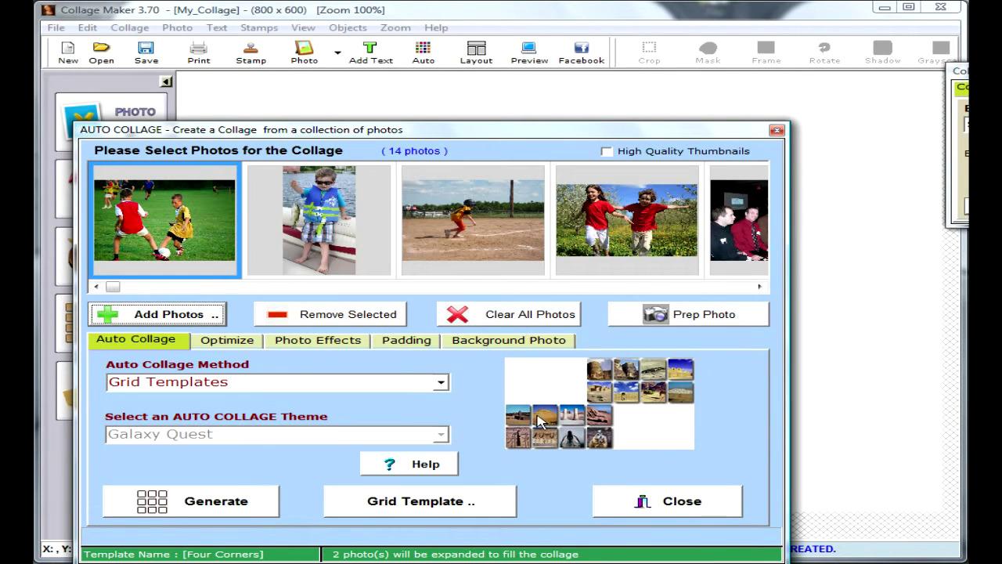
Use Kids_fishing01-734154.jpg as the background photo and generate the collage
left_click(492, 342)
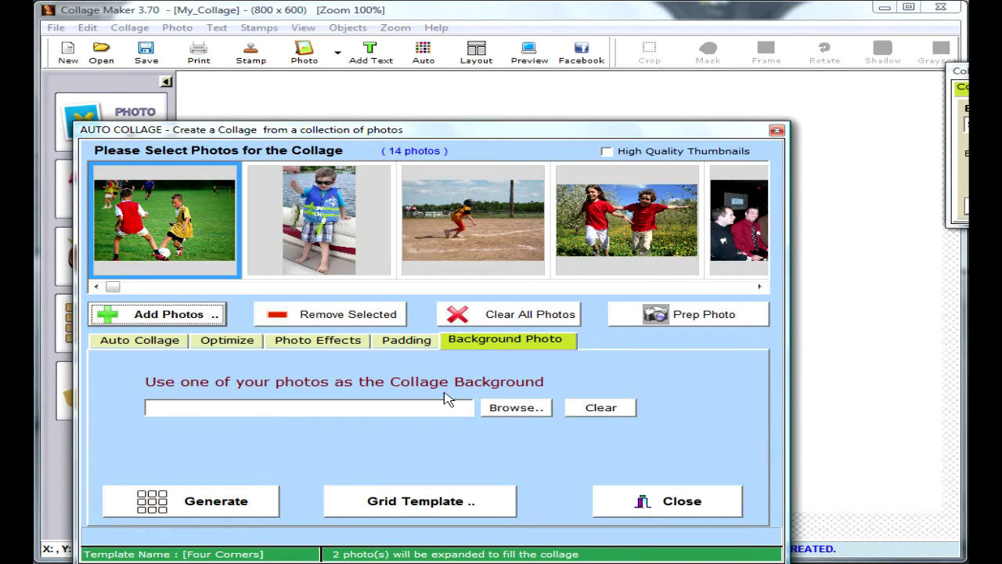
left_click(505, 412)
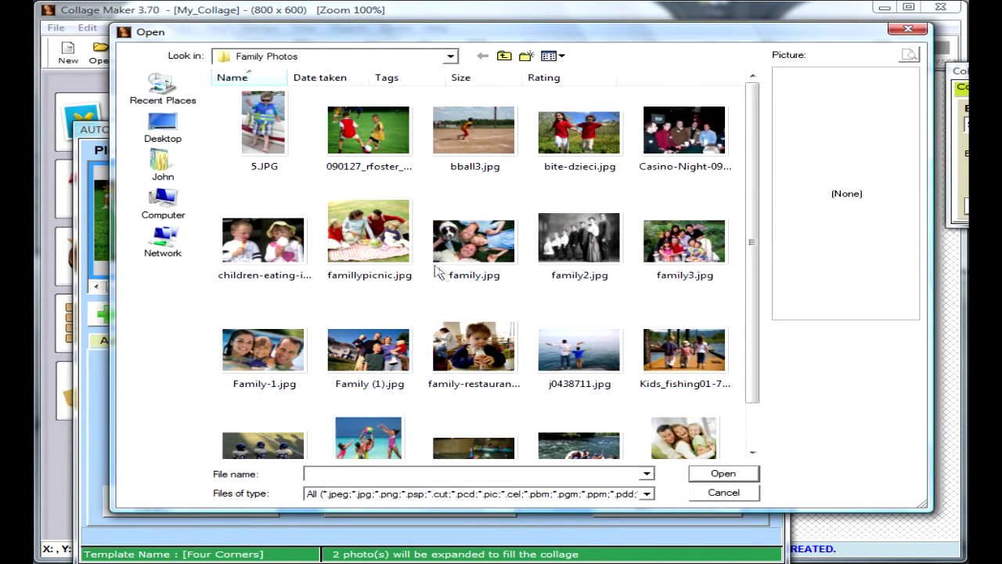
left_click(681, 356)
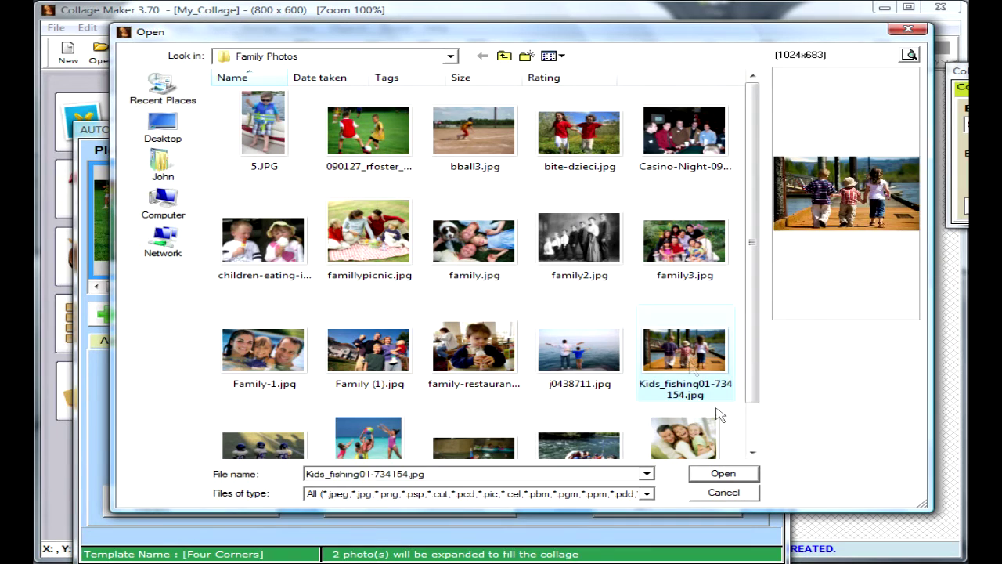
left_click(736, 475)
left_click(157, 341)
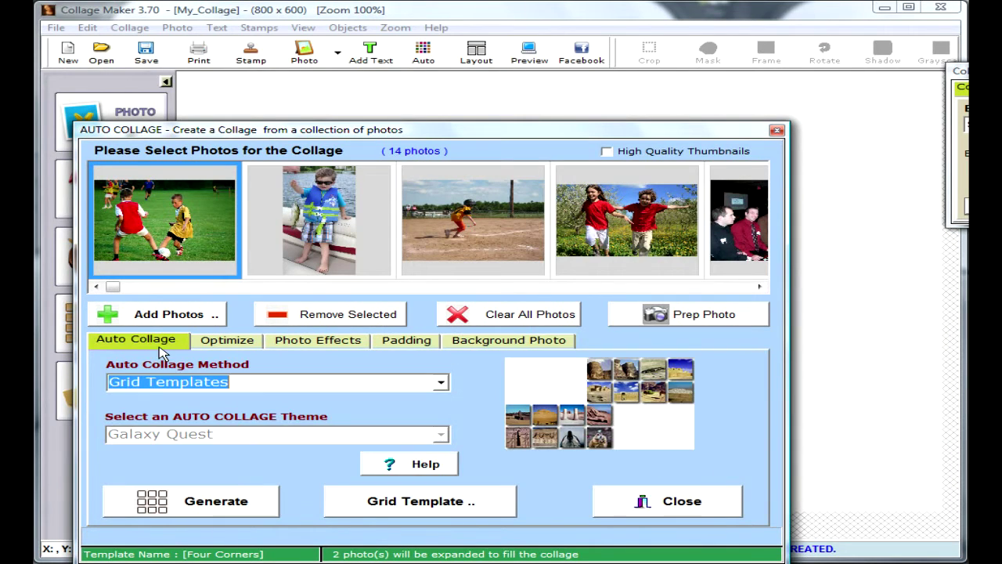
left_click(219, 508)
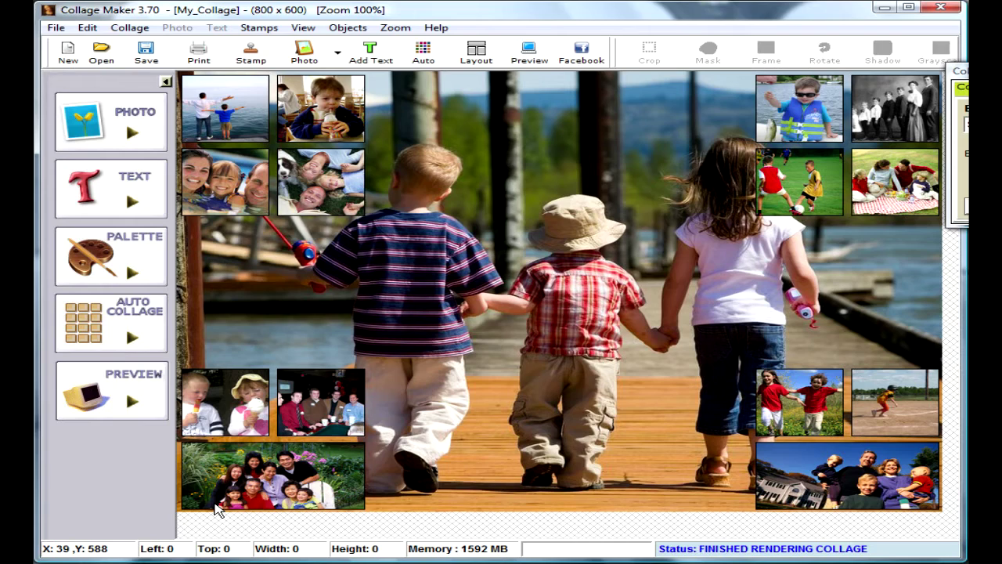
Choose the Two Boxes Downward grid template for the auto collage
left_click(131, 338)
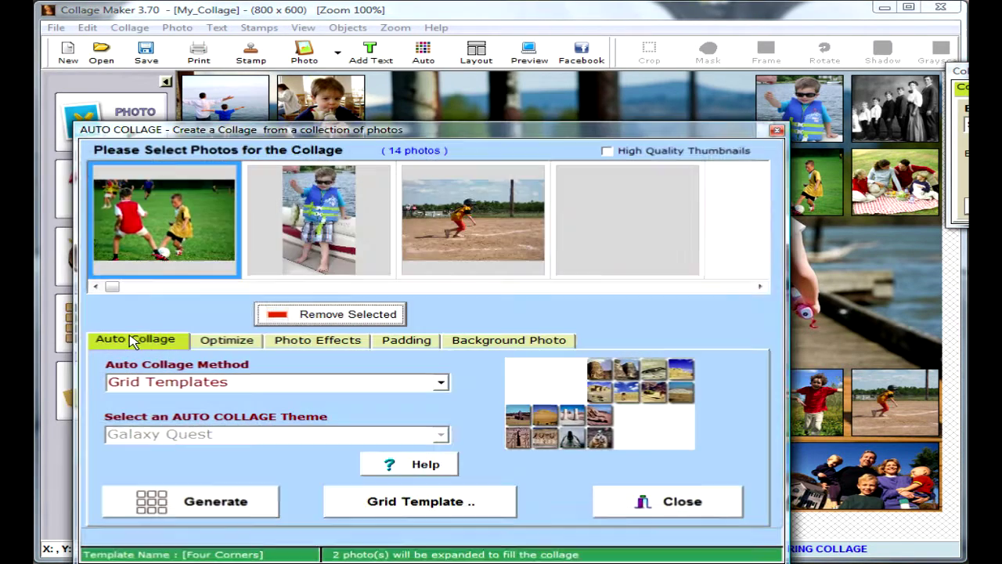
left_click(435, 503)
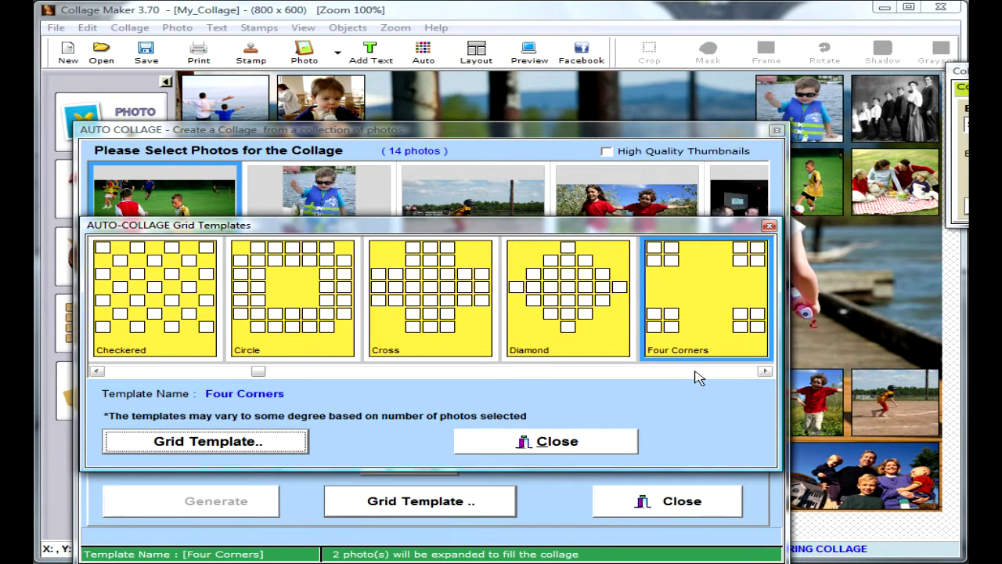
left_click(694, 372)
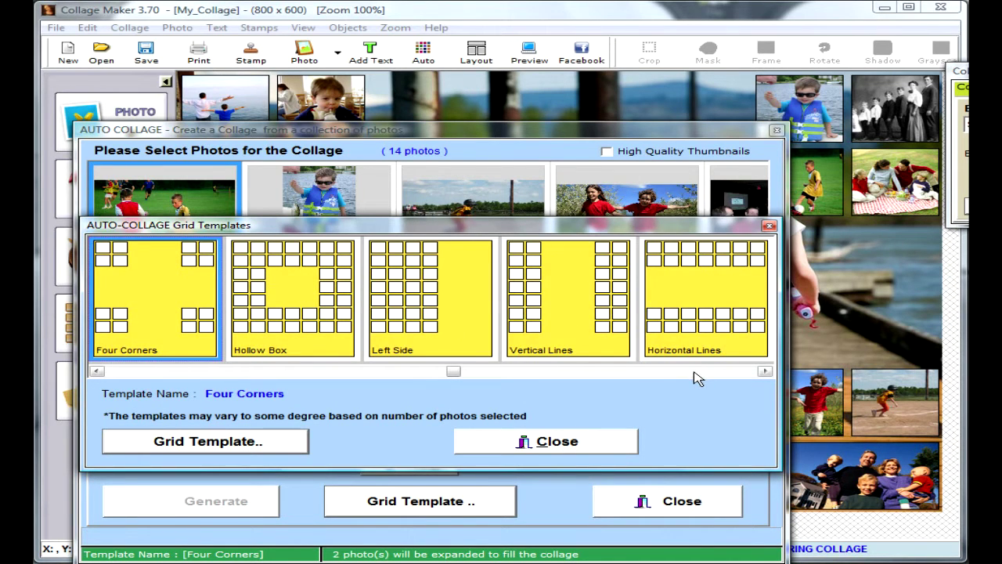
left_click(699, 378)
left_click(699, 378)
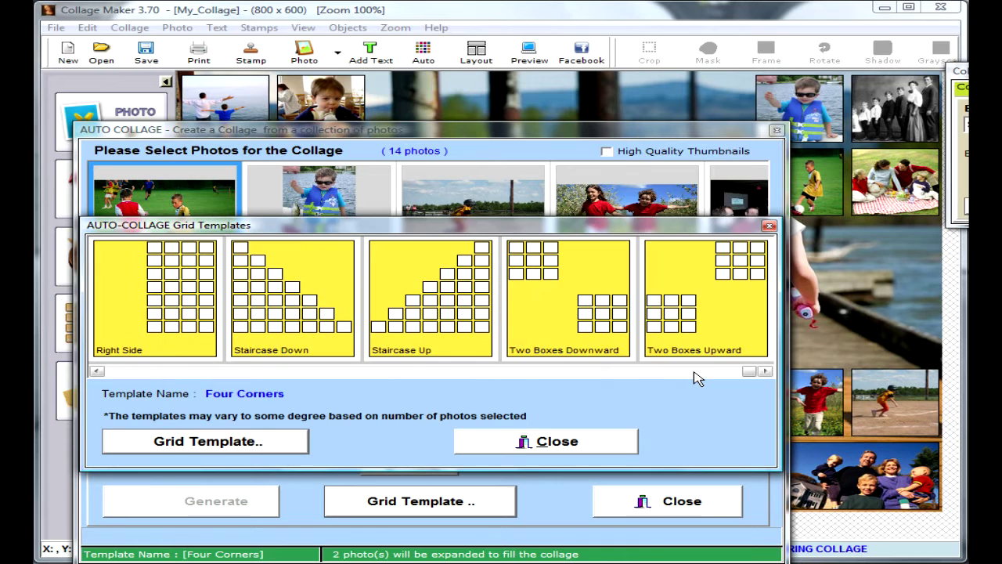
left_click(599, 323)
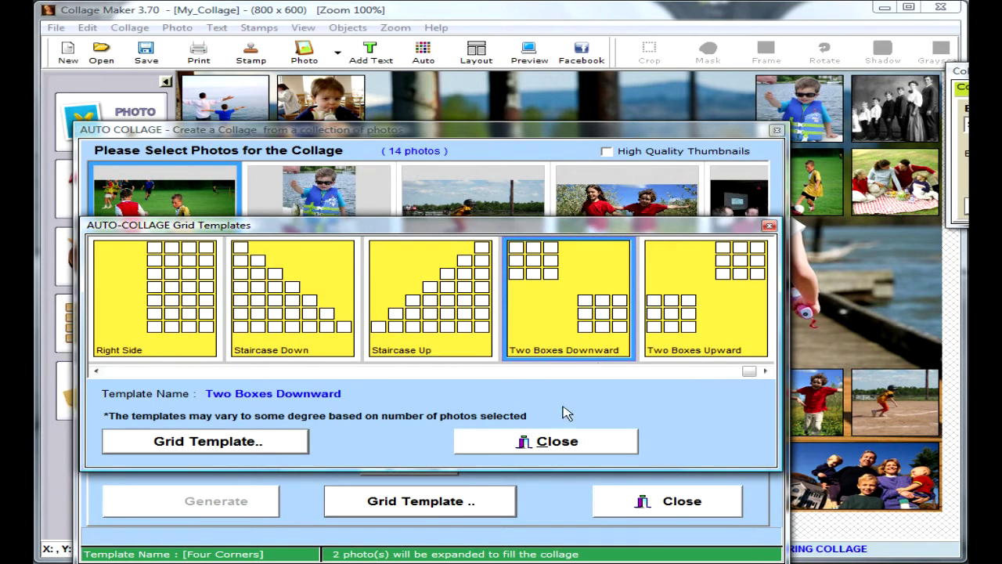
left_click(292, 444)
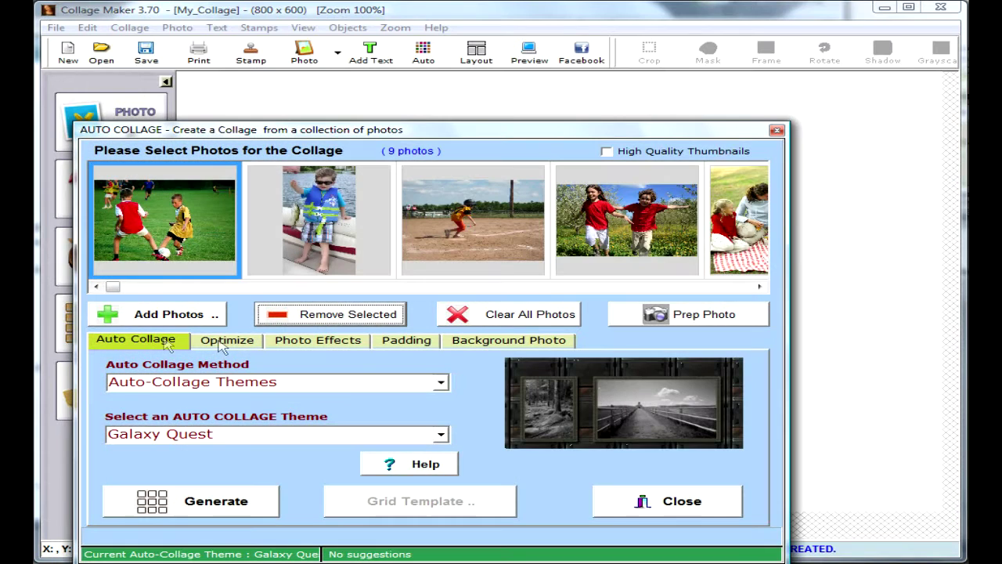
Generate the collage with the Blend Photos (Seamless edges) method
left_click(441, 383)
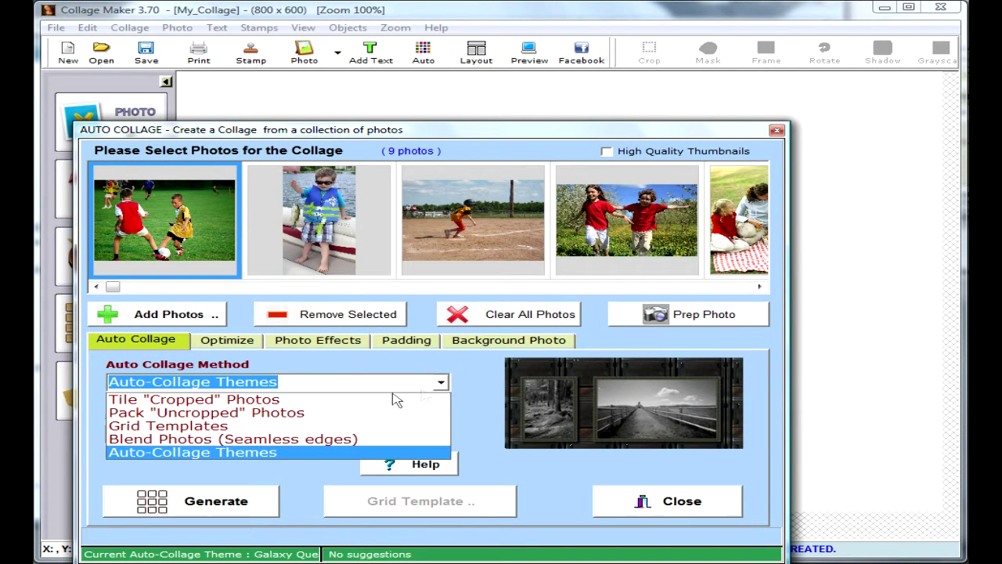
left_click(302, 440)
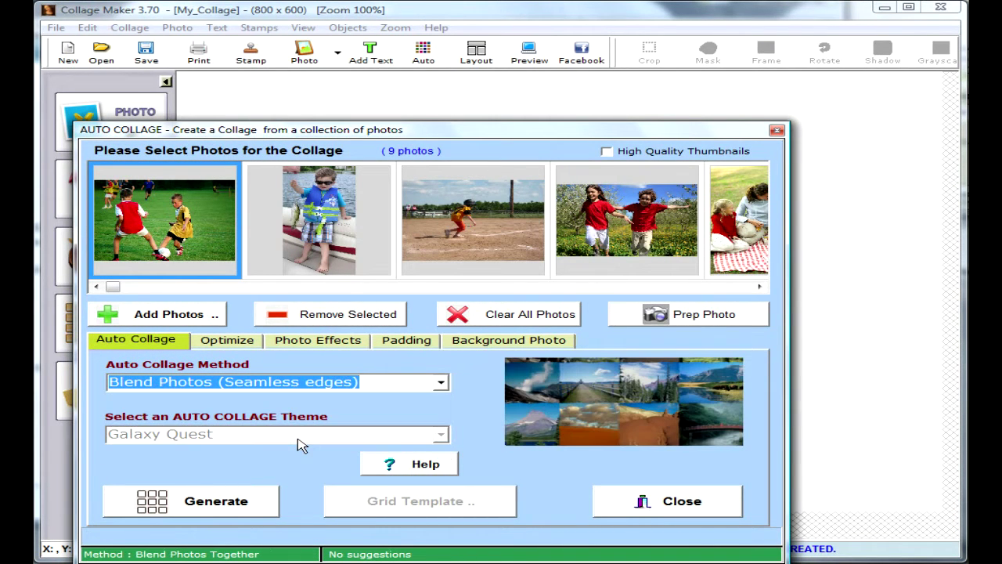
left_click(212, 504)
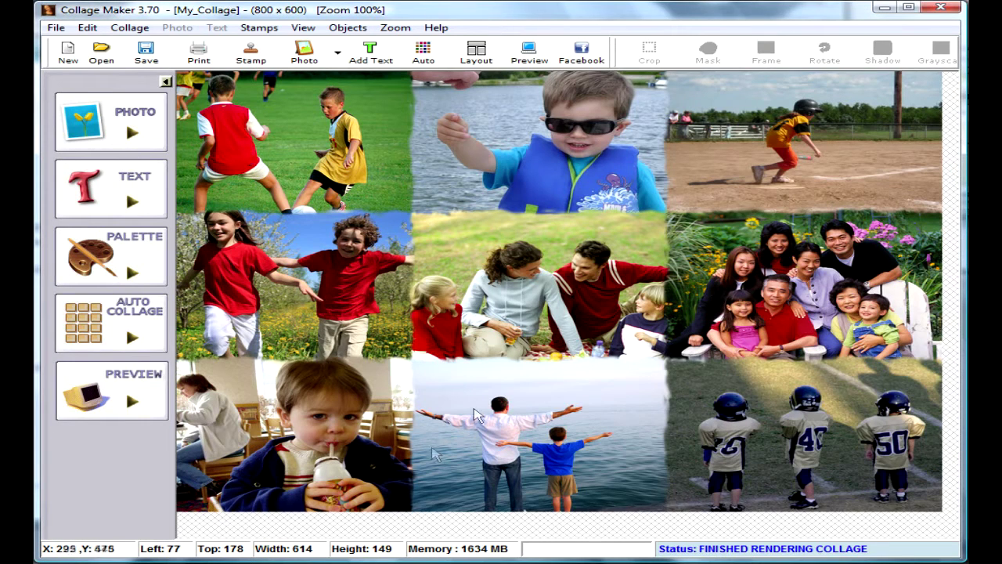
Nudge the sunglasses photo slightly upward and deselect it
left_click_drag(525, 302, 510, 298)
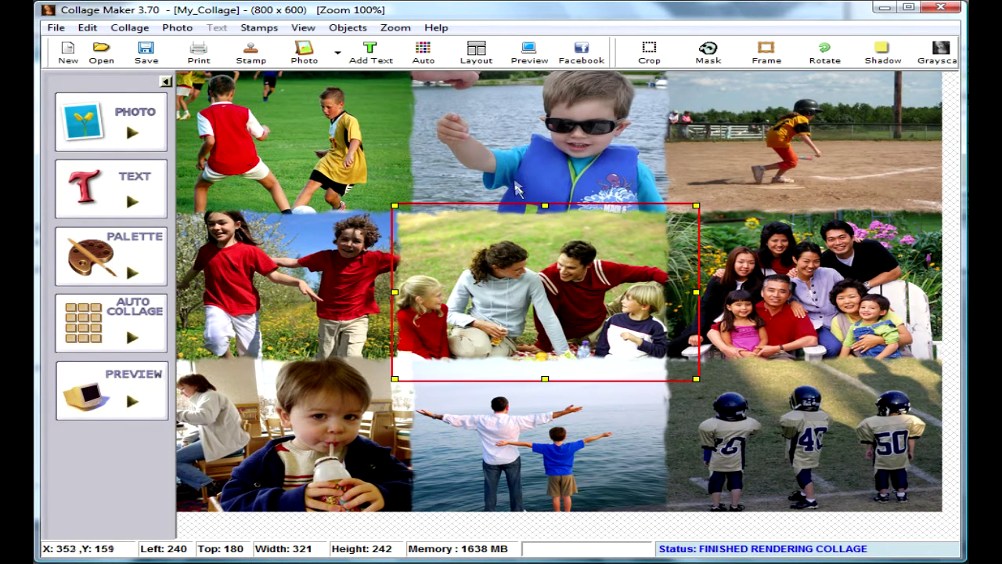
left_click_drag(512, 166, 504, 172)
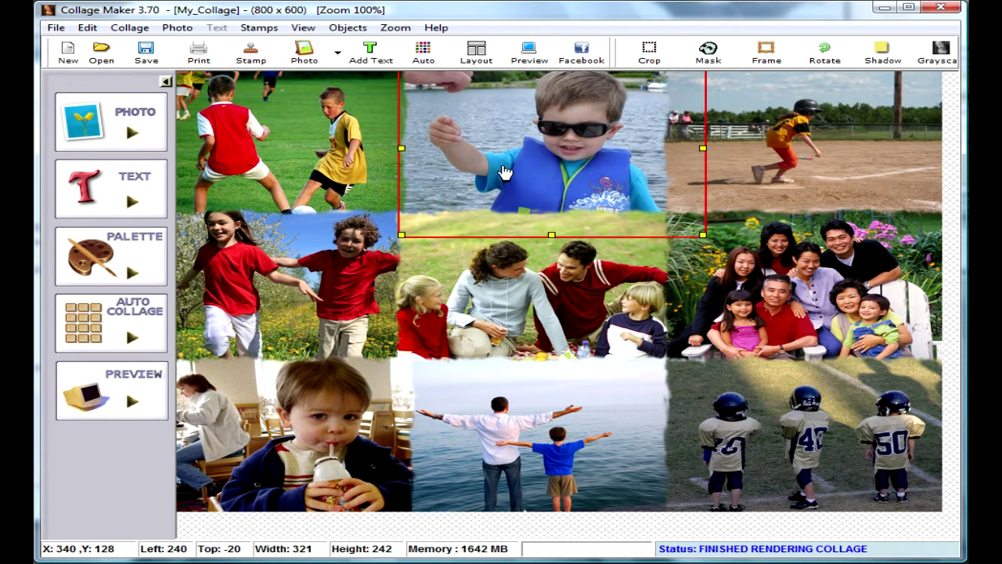
key("Escape")
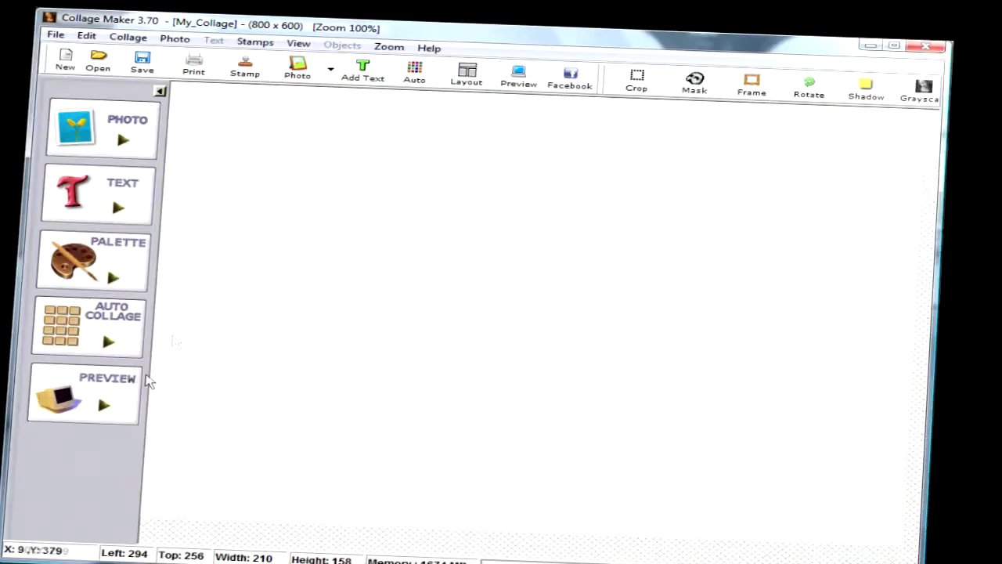
Generate an Auto-Collage Themes collage using the Dark Art Studio theme
left_click(143, 343)
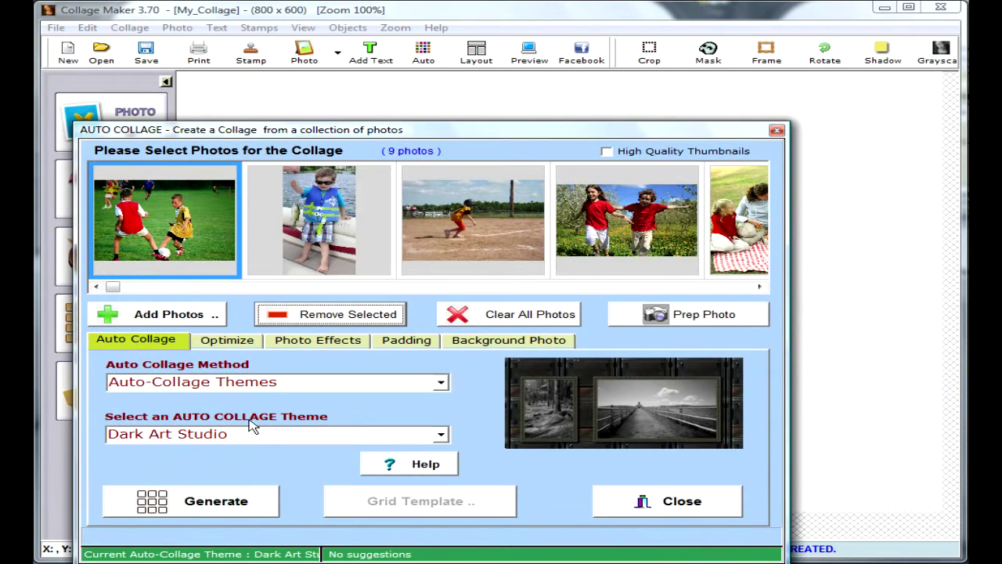
left_click(440, 382)
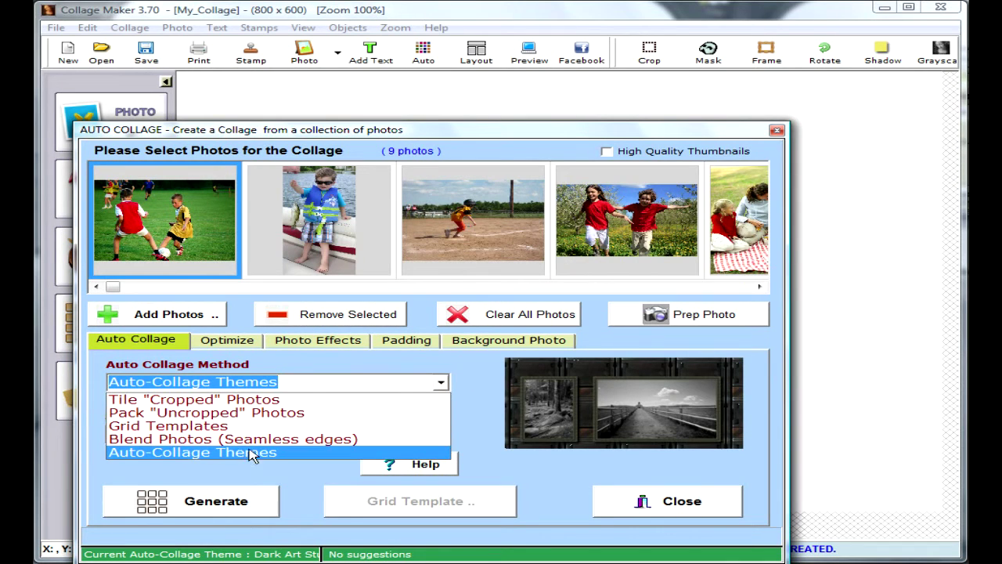
left_click(304, 455)
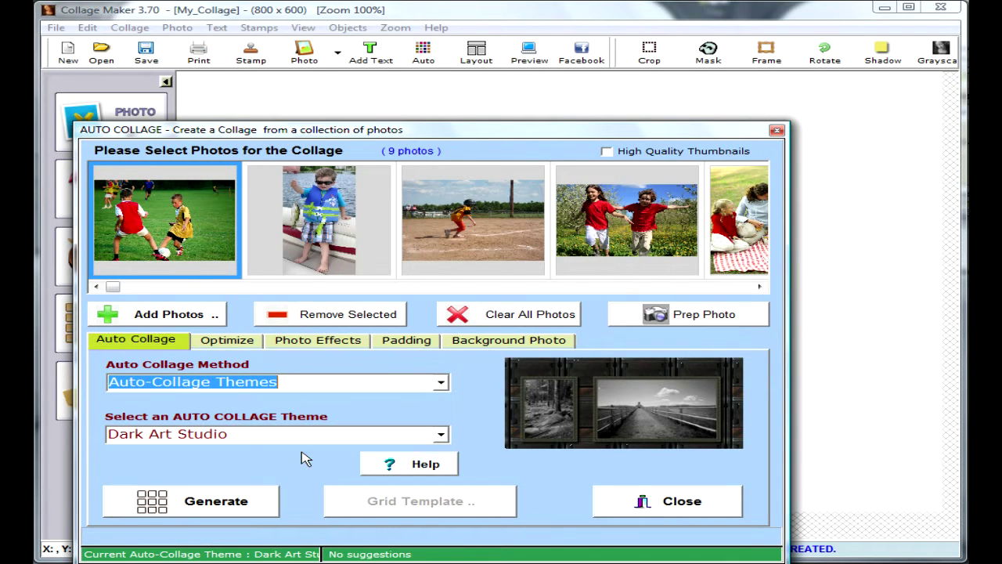
left_click(445, 435)
left_click(304, 479)
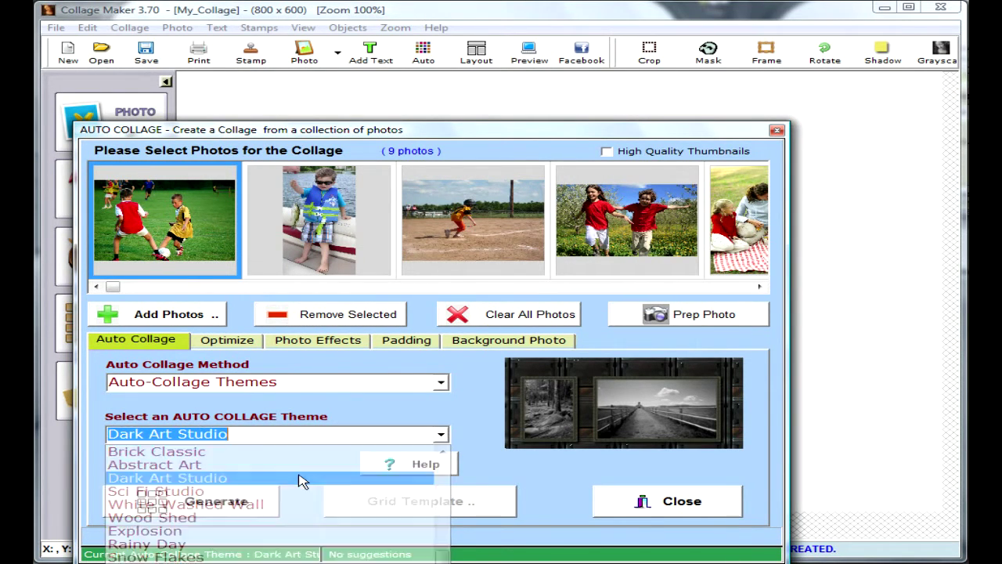
left_click(222, 511)
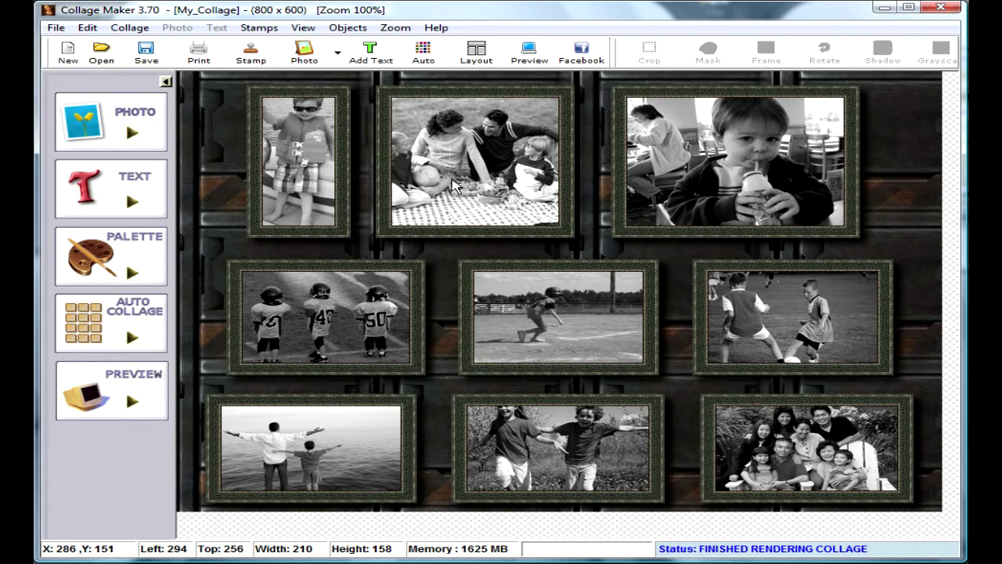
Move the picnic photo to the middle, bring it to front, and enlarge it to 286×286
mouse_move(469, 186)
left_mouse_down()
mouse_move(481, 195)
mouse_move(460, 275)
left_mouse_up()
right_click(474, 223)
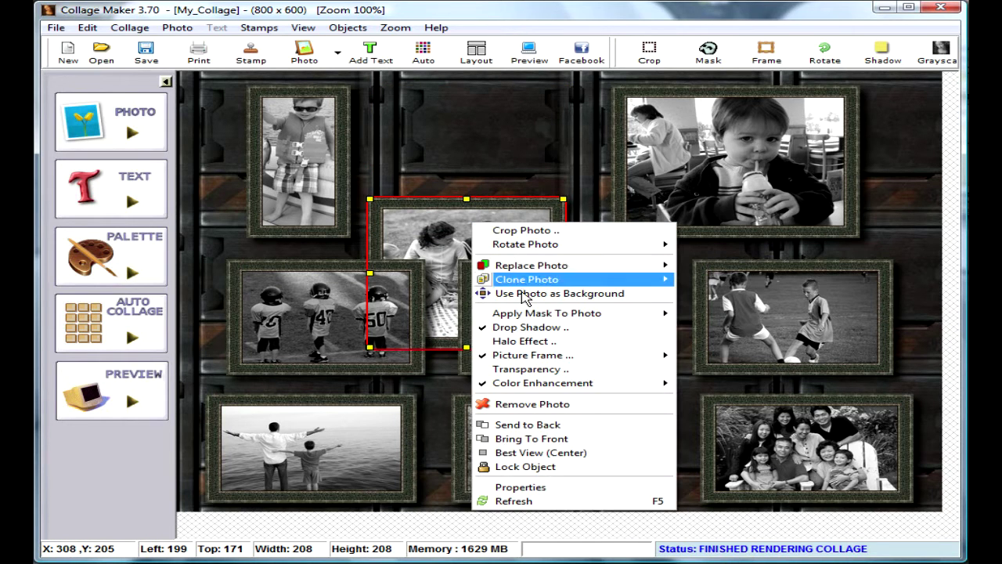
left_click(567, 441)
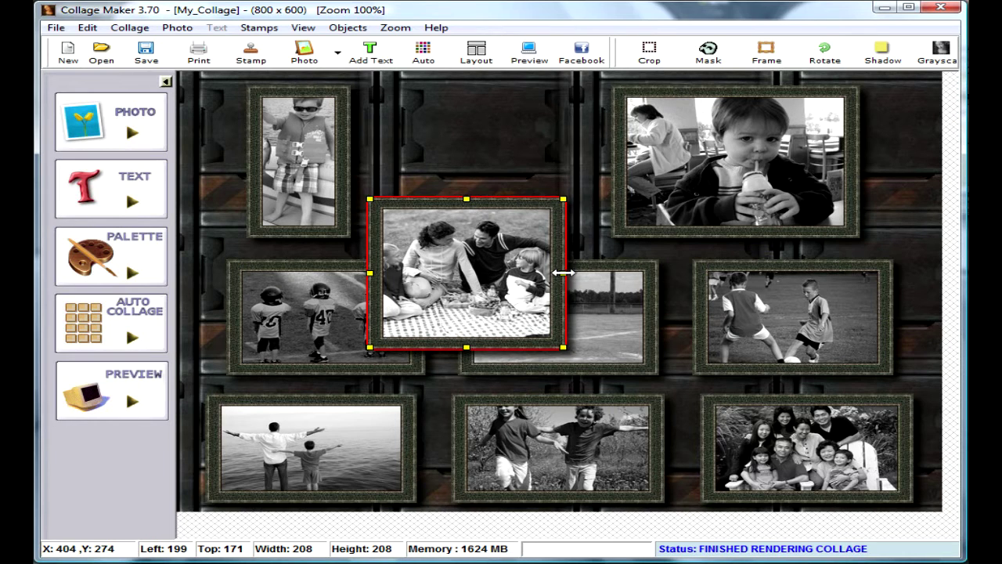
left_click_drag(563, 273, 638, 277)
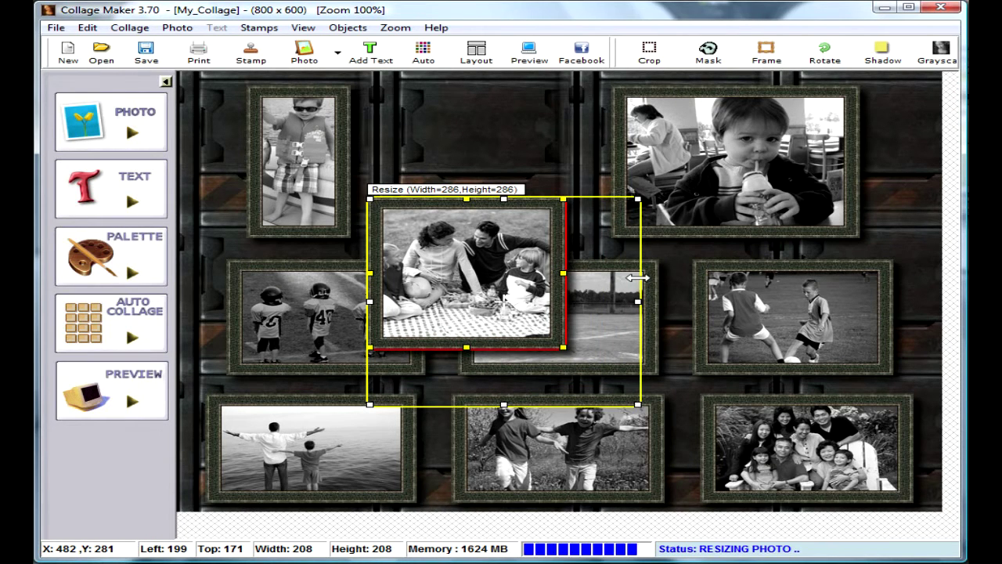
left_click_drag(571, 318, 552, 256)
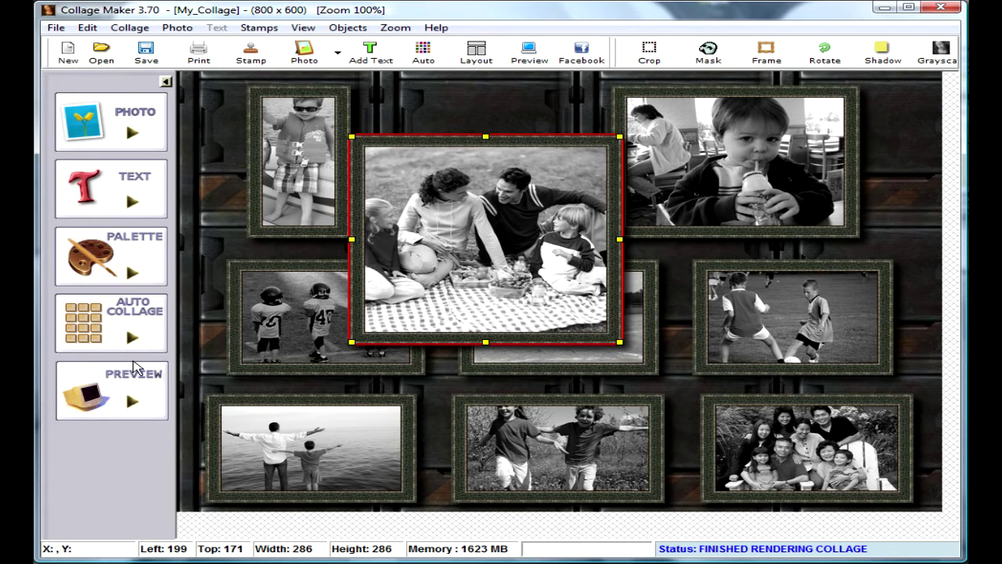
left_click(135, 342)
Generate the themed collage with the Old Green Wall theme
left_click(444, 435)
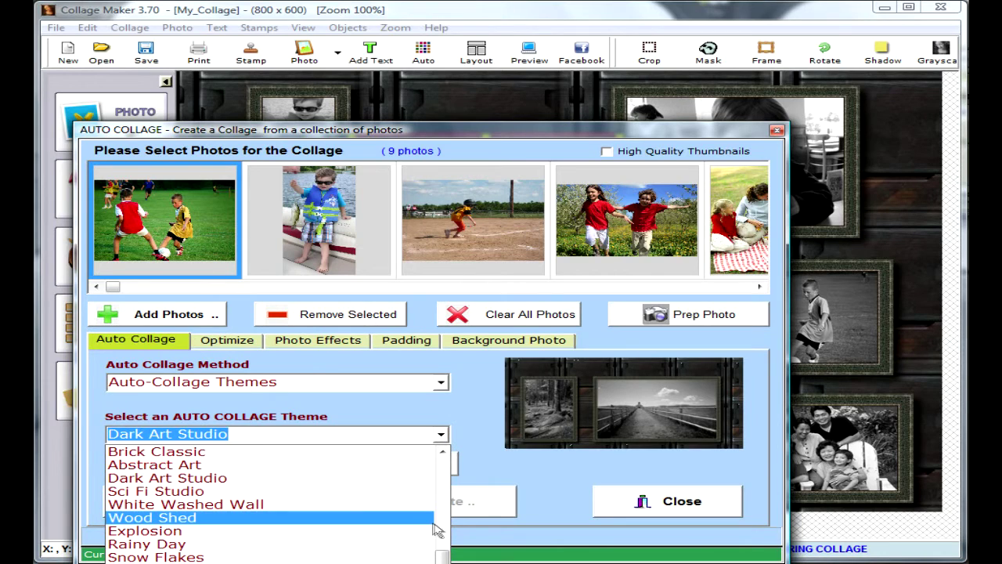
scroll(445, 476, "up", 5)
scroll(446, 476, "up", 1)
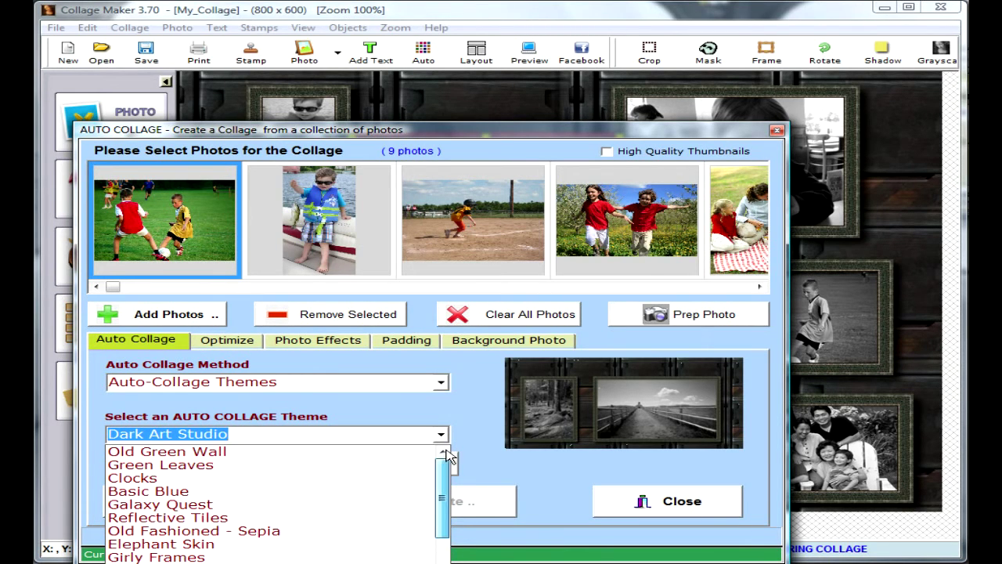
left_click(363, 456)
left_click(216, 507)
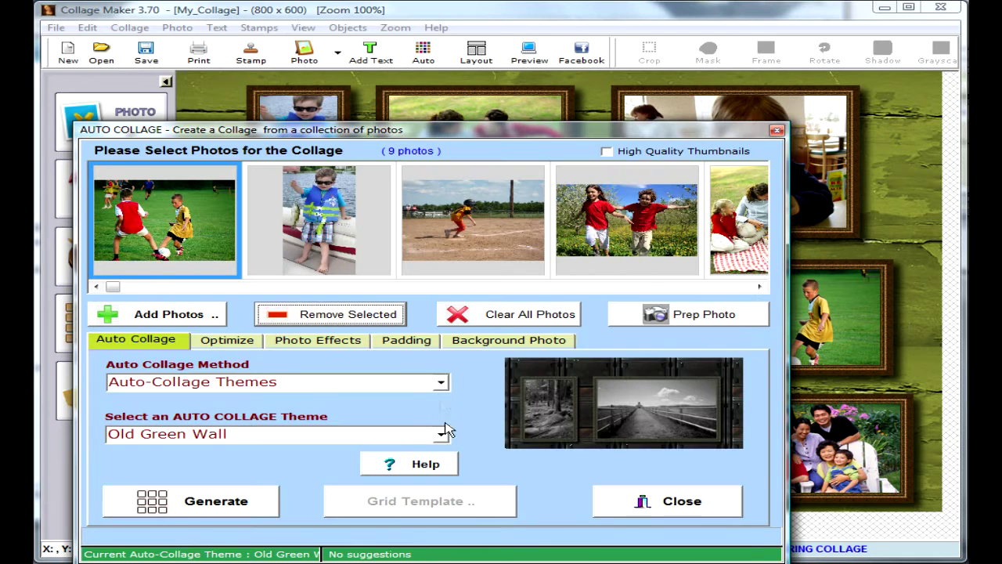
Regenerate the collage with the Galaxy Quest theme
left_click(443, 434)
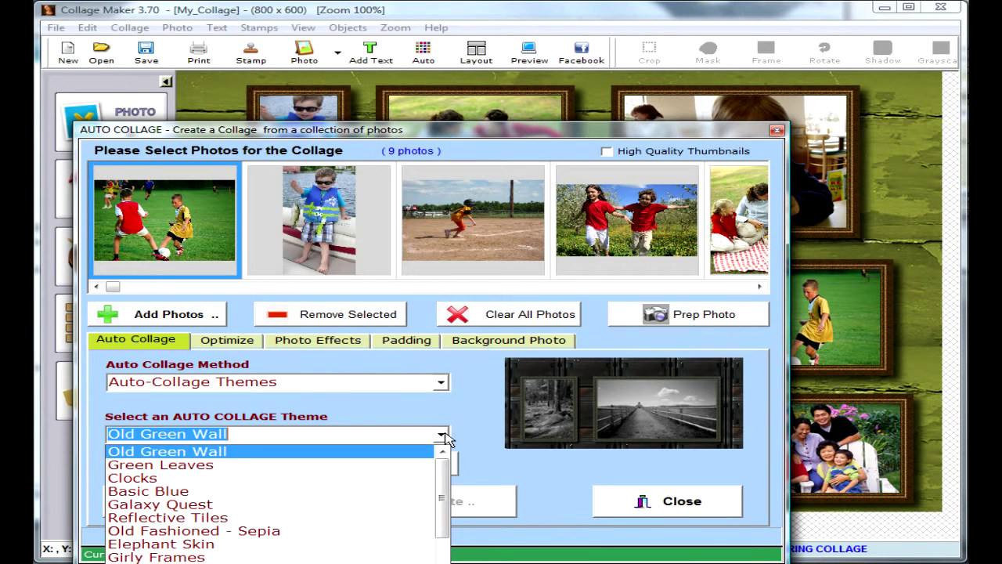
left_click(194, 504)
left_click(223, 508)
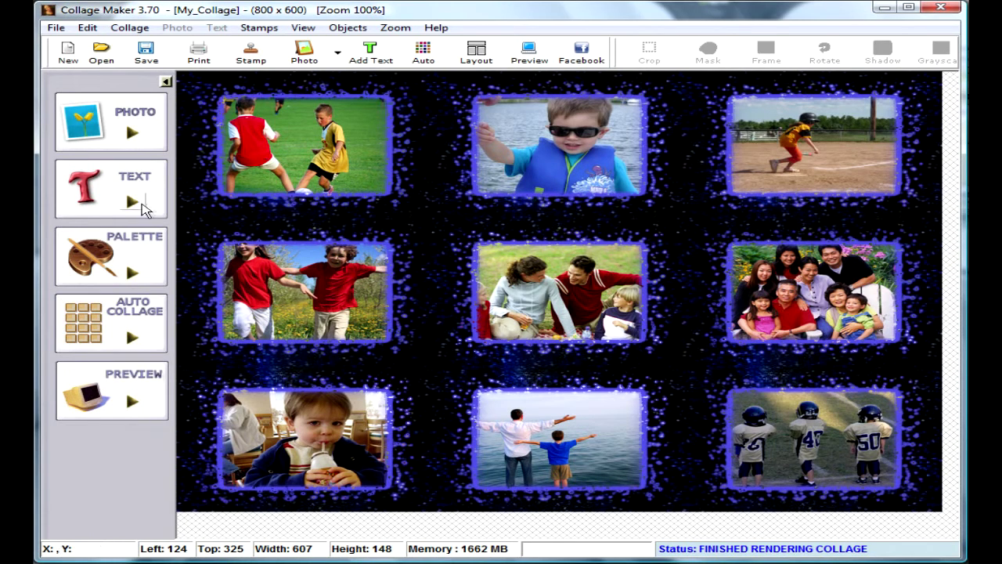
Add the caption 'Created with Auto-Collage Themes' to the Galaxy Quest collage
left_click(132, 203)
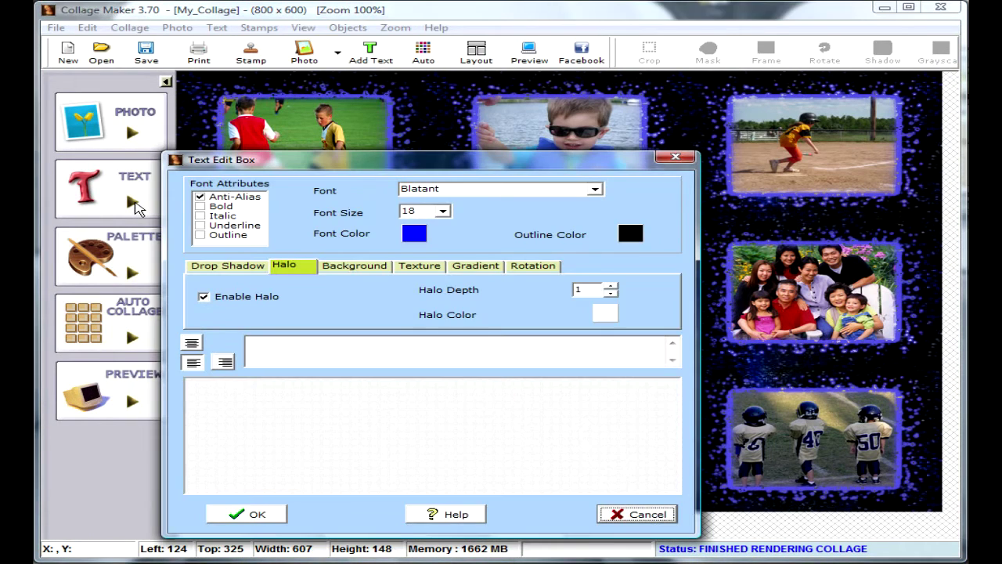
left_click(256, 347)
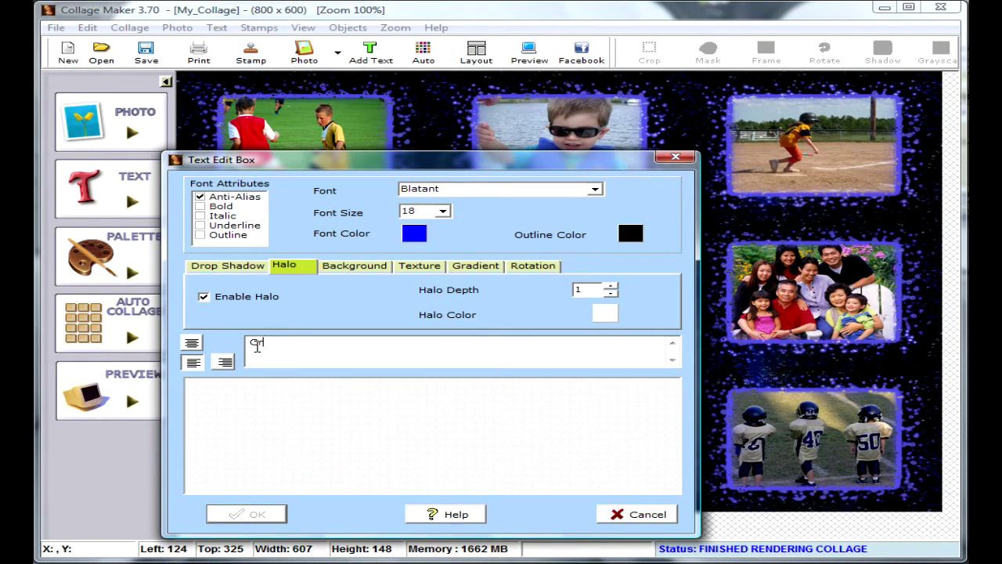
type("eated with Auto-Collage Themes")
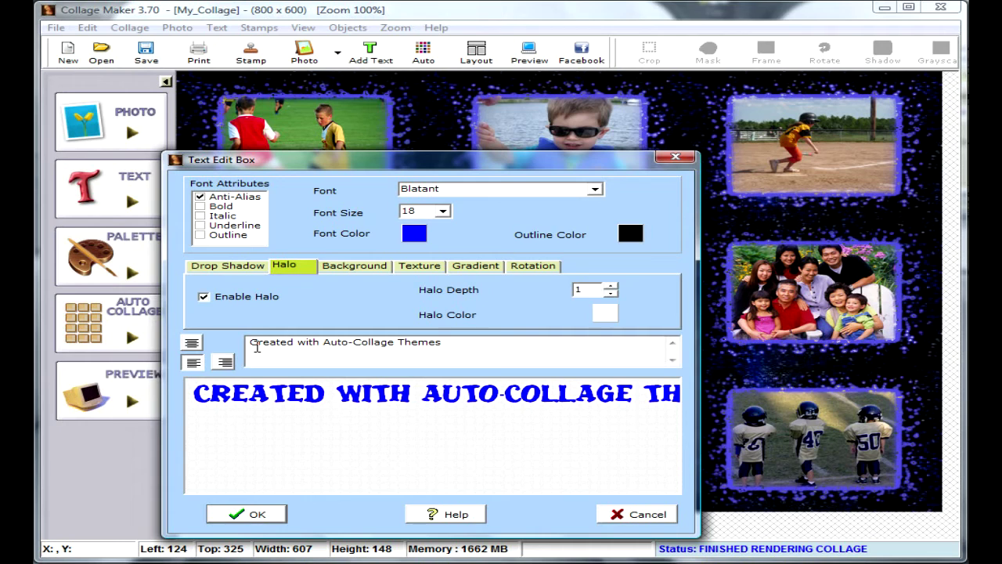
left_click(264, 514)
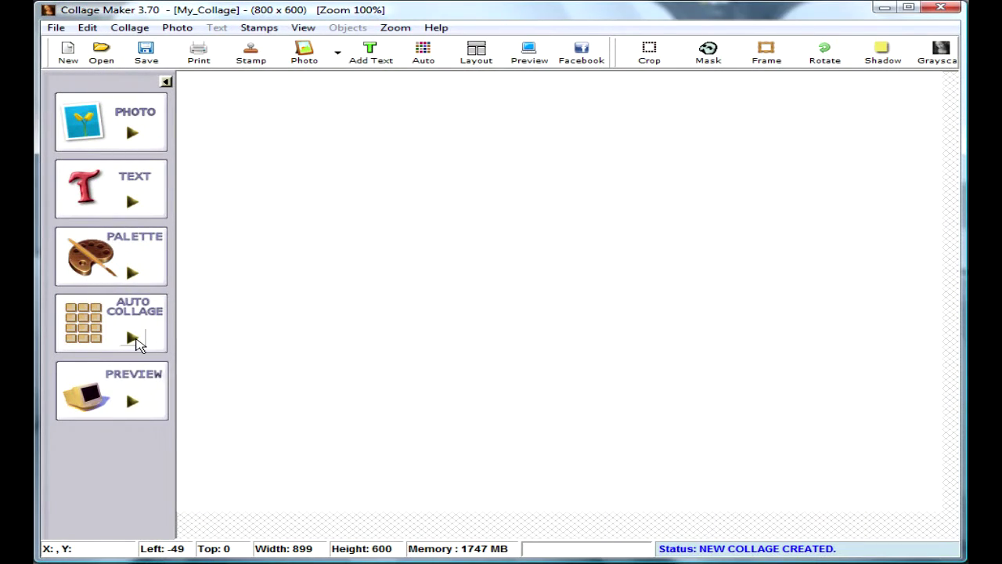
Generate a Pack "Uncropped" Photos collage after checking the Photo Effects settings
left_click(136, 341)
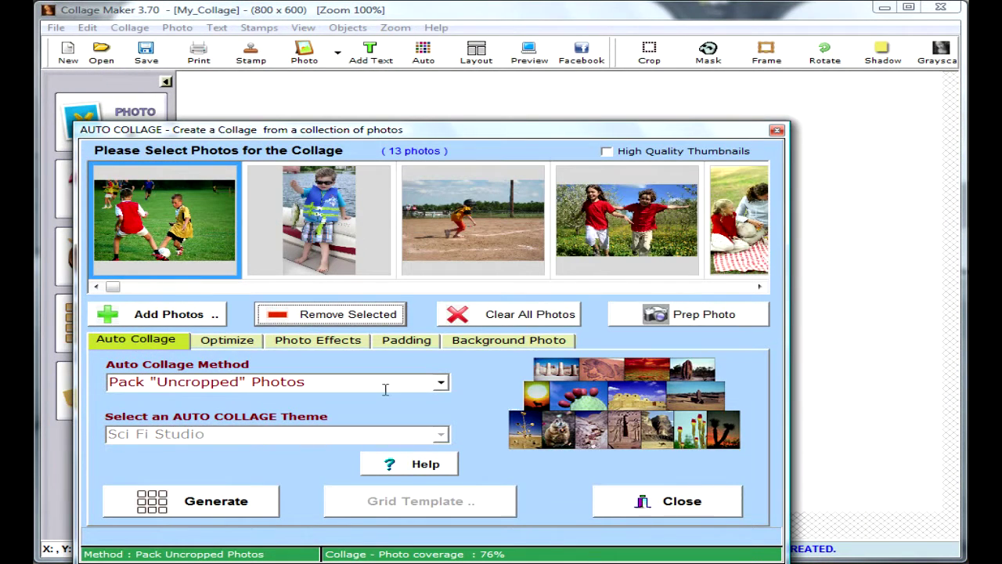
left_click(441, 382)
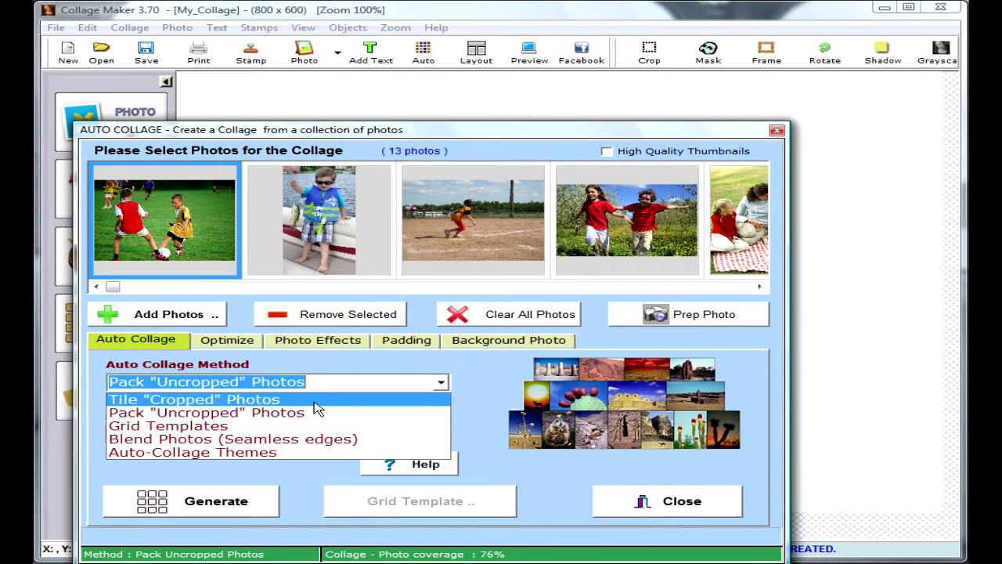
left_click(313, 413)
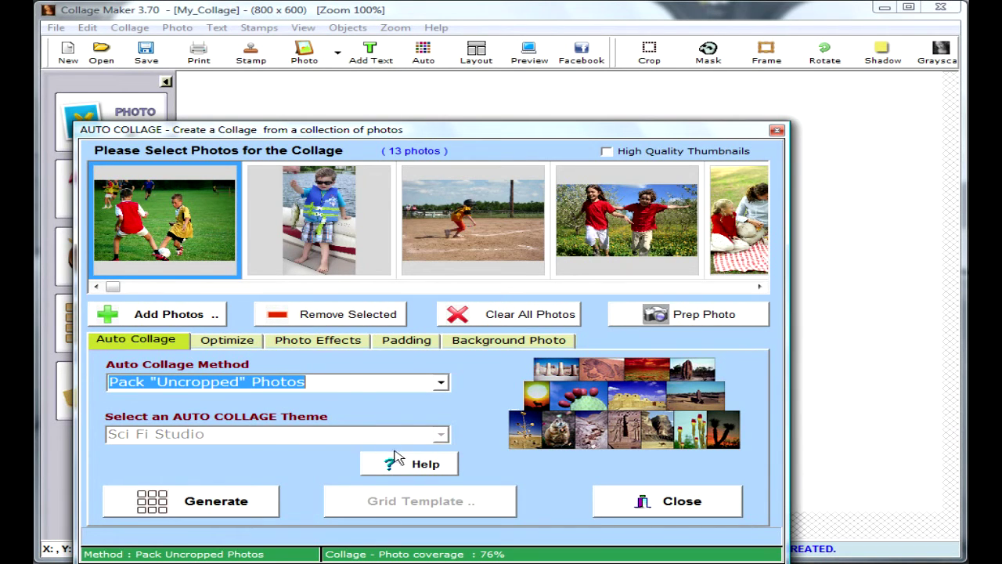
left_click(350, 345)
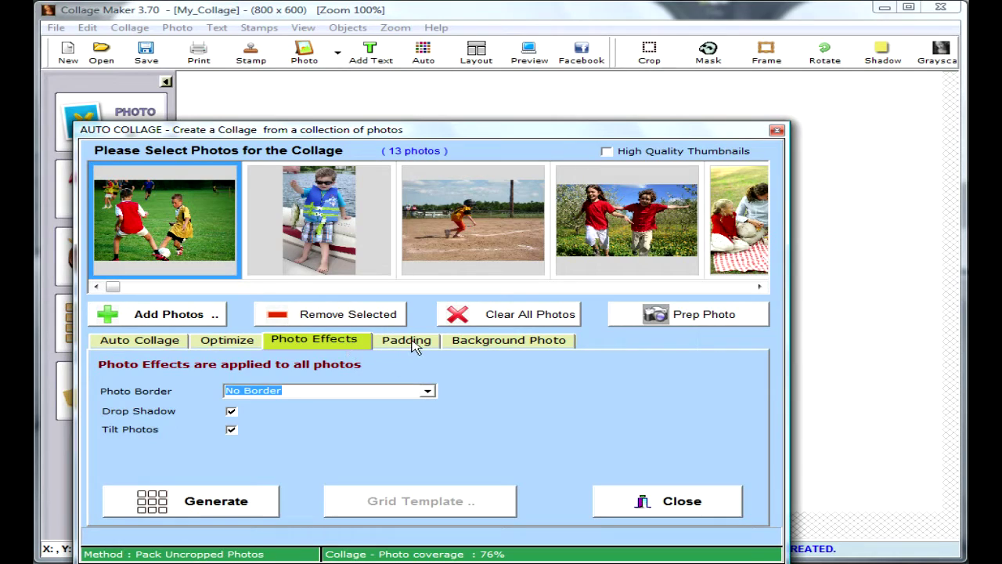
left_click(196, 504)
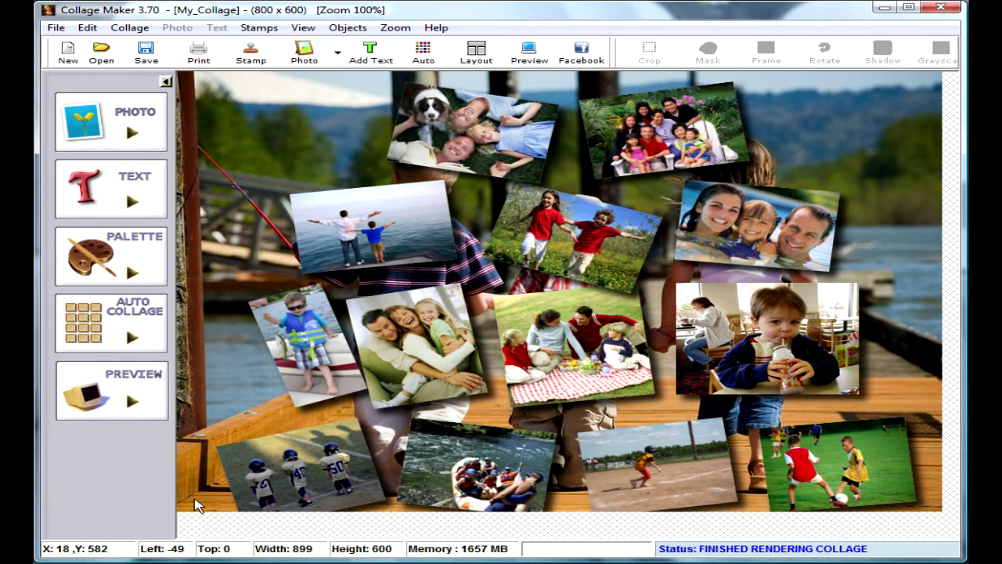
Place the running-kids and dog photos top-left and the picnic photo top-right, then deselect
mouse_move(560, 244)
left_mouse_down()
mouse_move(251, 124)
mouse_move(256, 116)
left_mouse_up()
left_click_drag(639, 297, 901, 127)
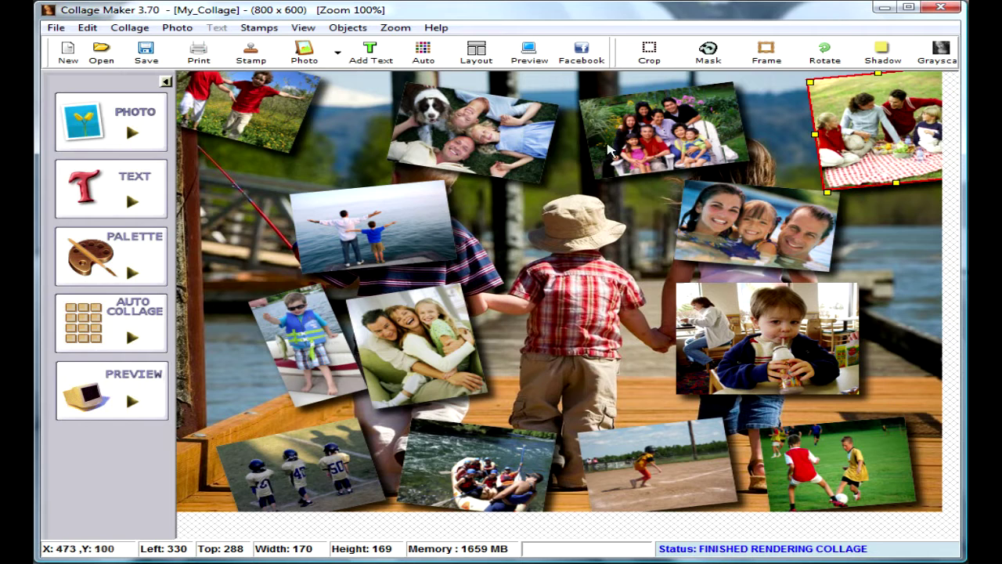
left_click_drag(487, 139, 331, 92)
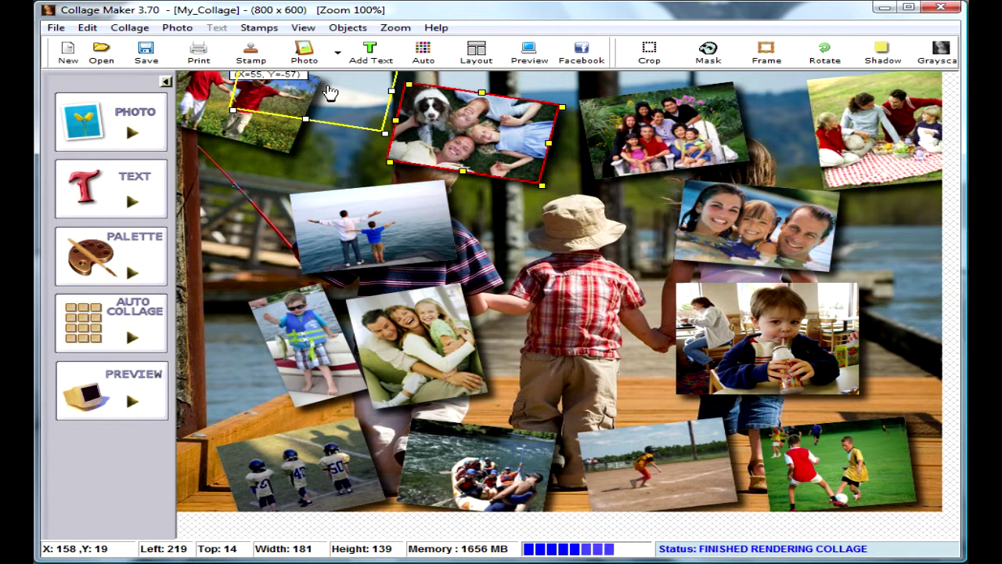
left_click(218, 205)
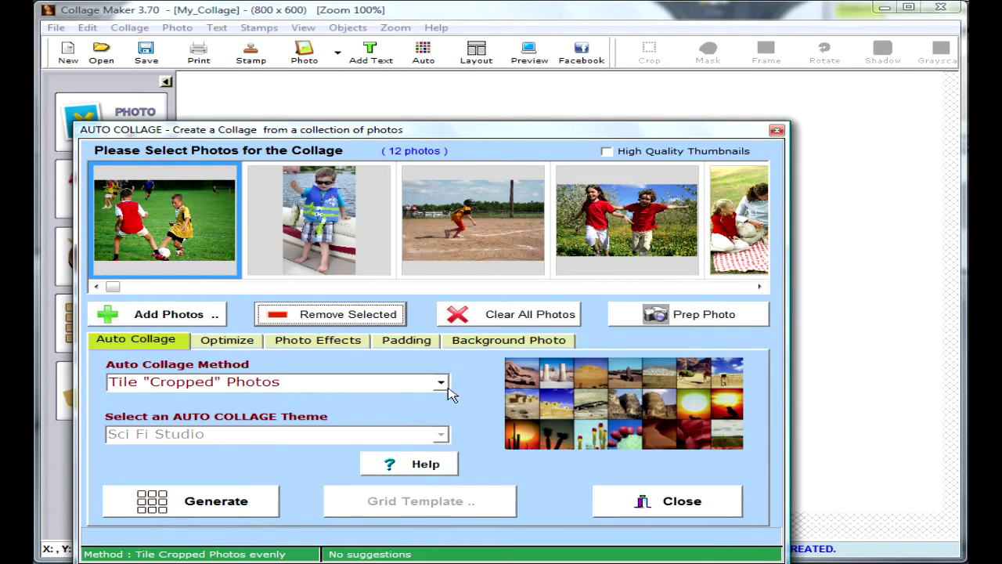
Regenerate the collage with the Tile "Cropped" Photos method as a four-by-three grid of 12 photos
left_click(442, 383)
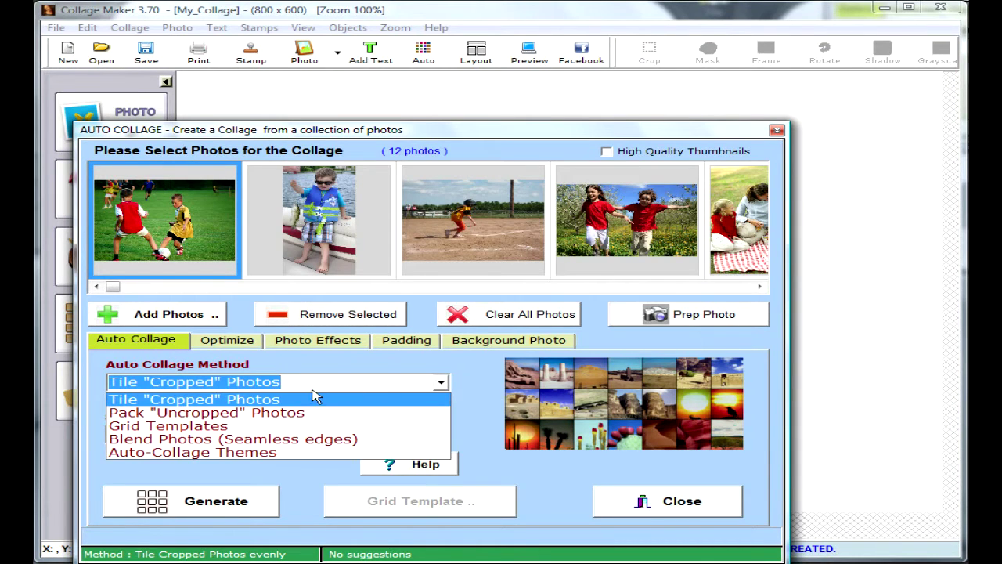
left_click(278, 401)
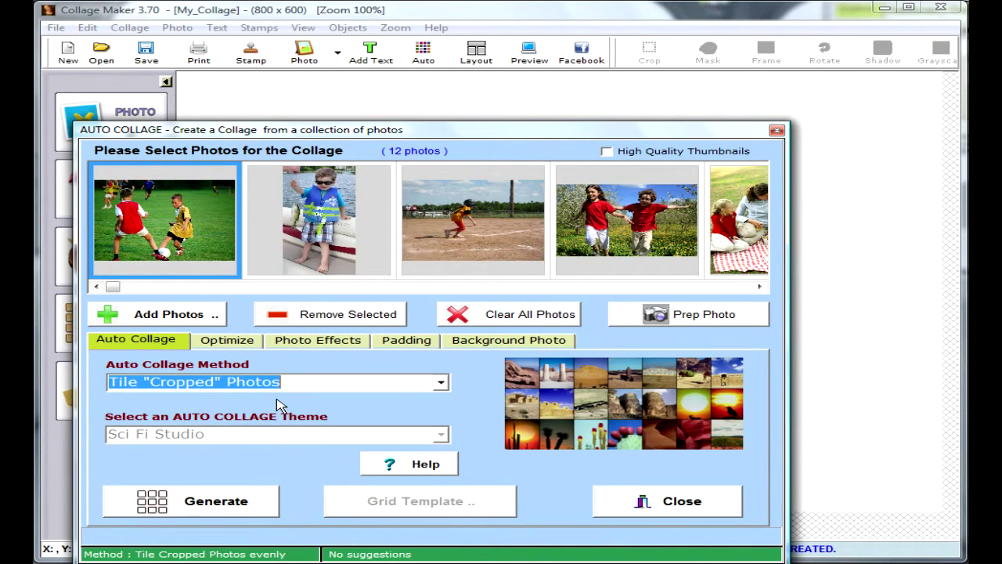
left_click(245, 344)
left_click(140, 340)
left_click(197, 509)
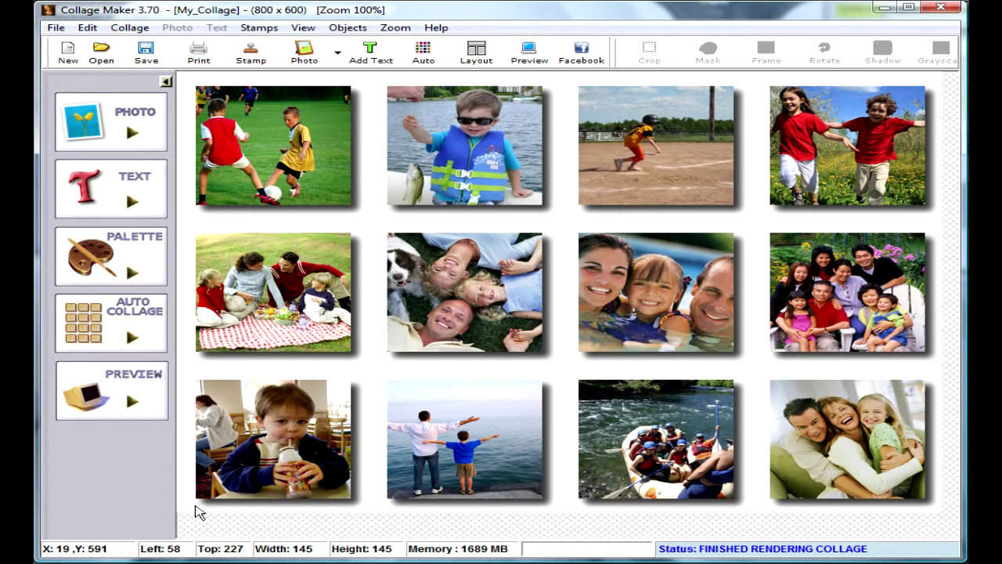
Apply the flower03 texture to the collage background from the Palette's Textures tab
left_click_drag(840, 17, 764, 227)
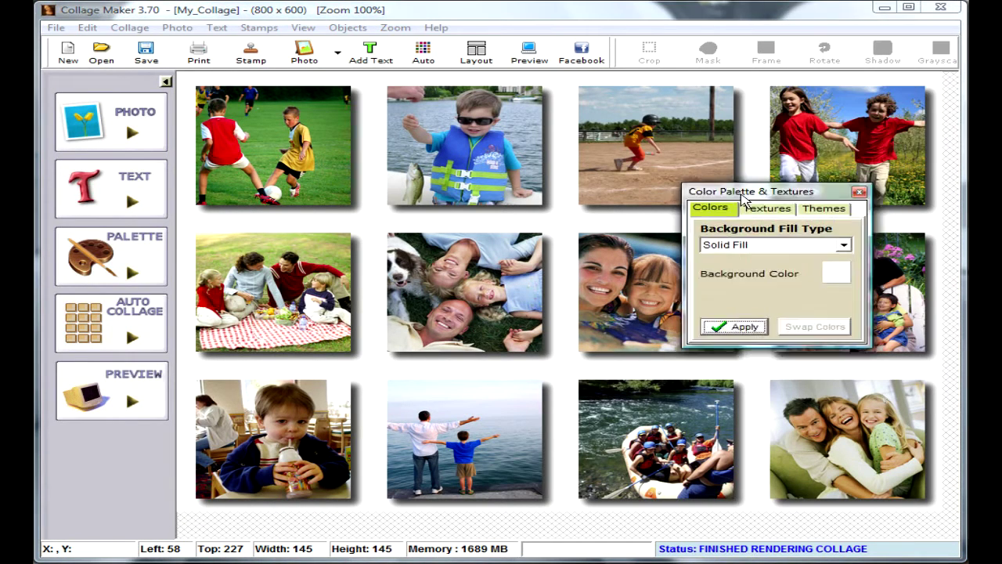
left_click(792, 241)
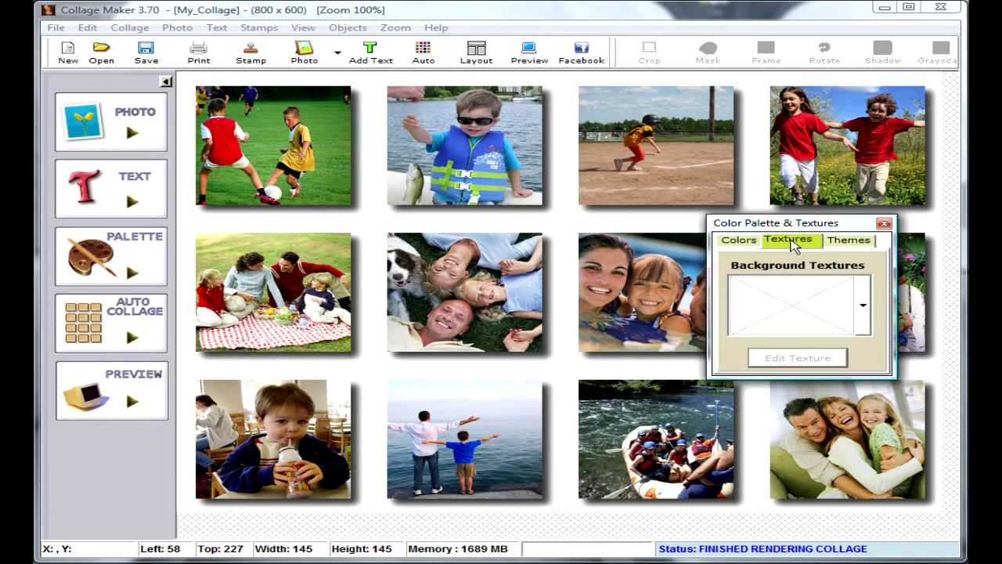
left_click(869, 328)
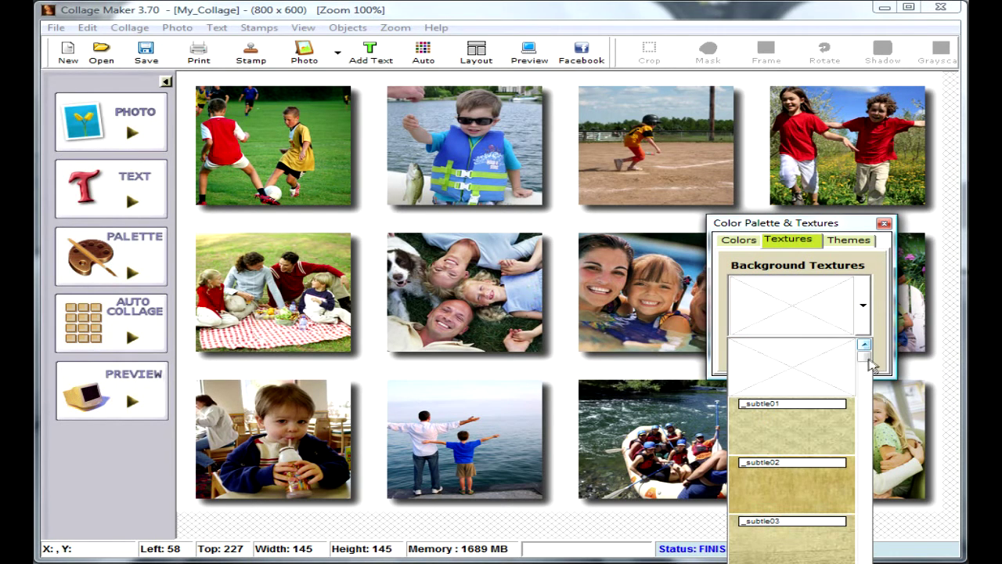
left_click_drag(865, 357, 864, 457)
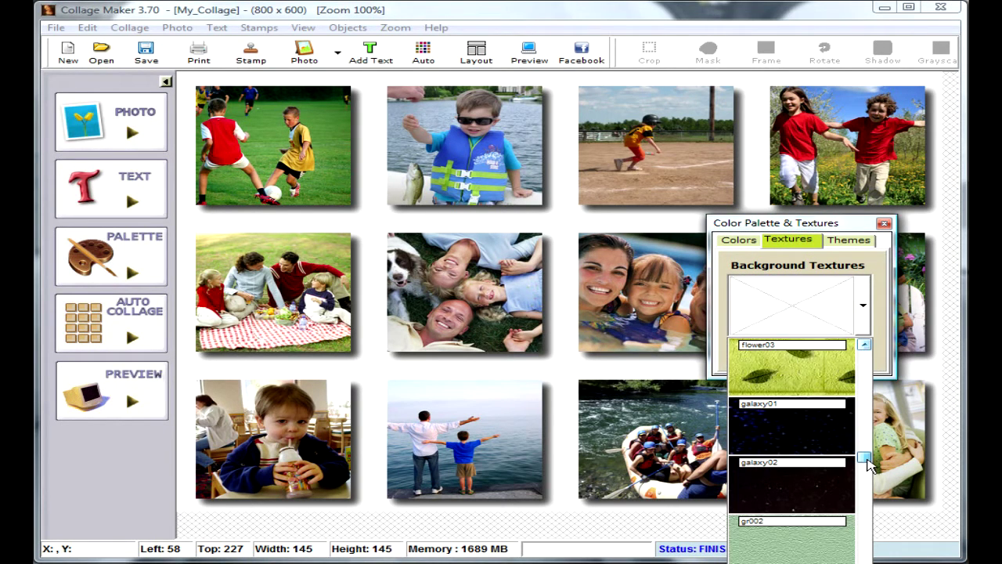
left_click(824, 384)
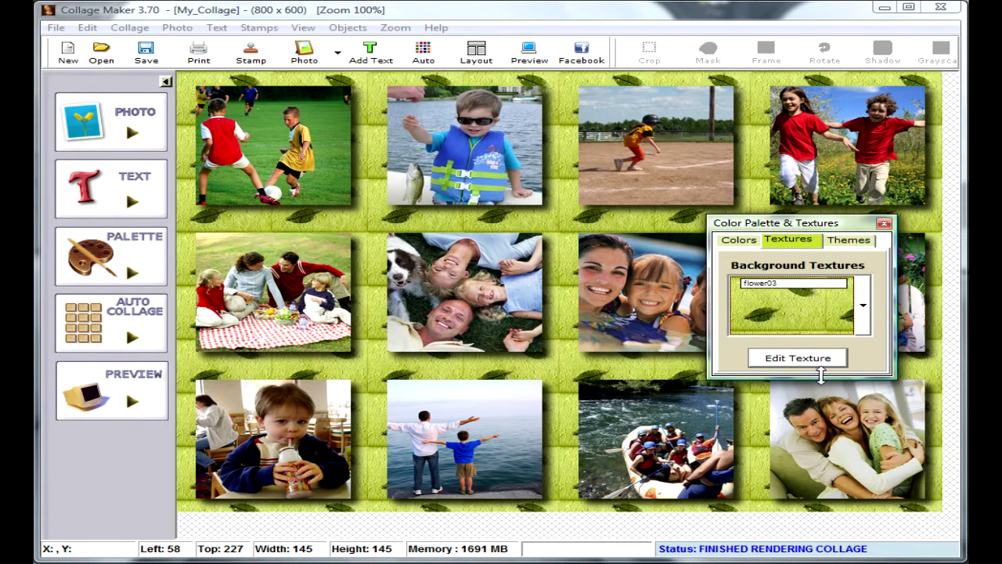
Replace the background texture with the pale green green02 texture
left_click(865, 307)
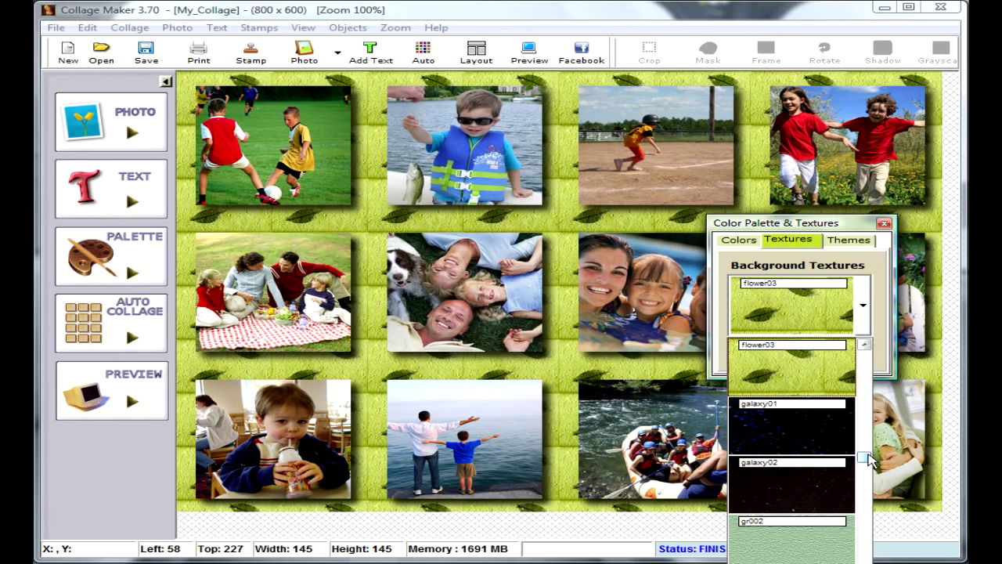
left_click_drag(869, 454, 871, 462)
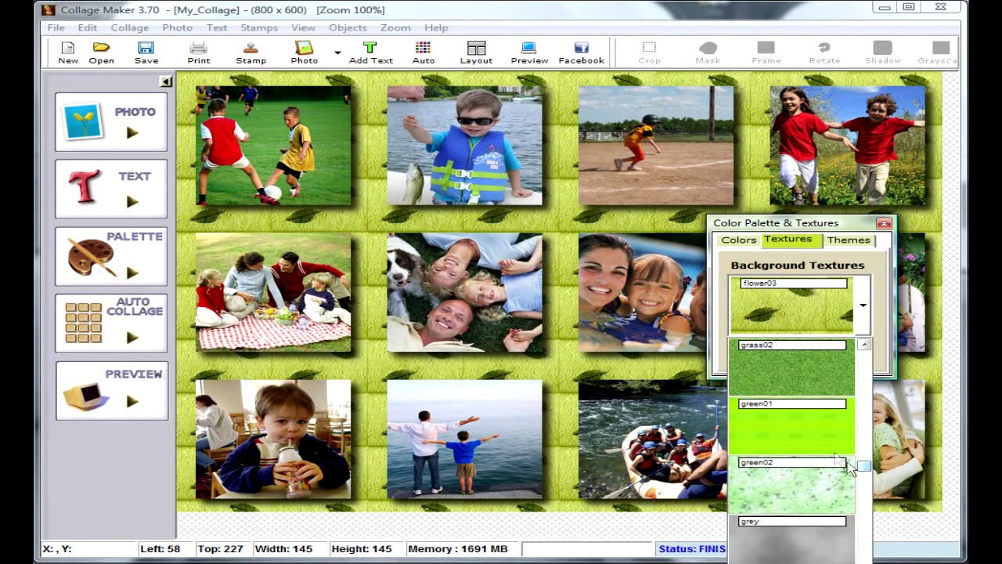
left_click(842, 475)
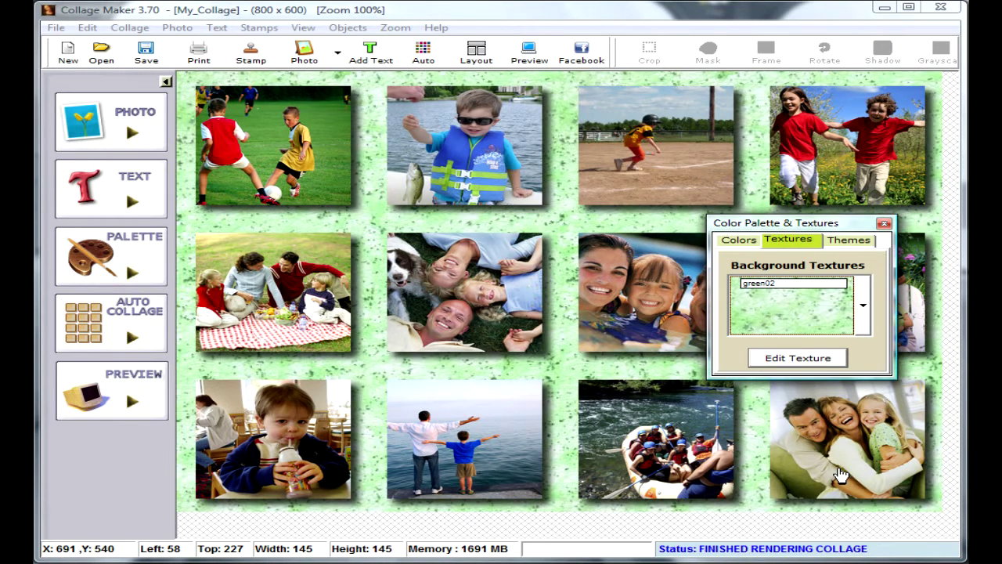
left_click_drag(835, 226, 993, 162)
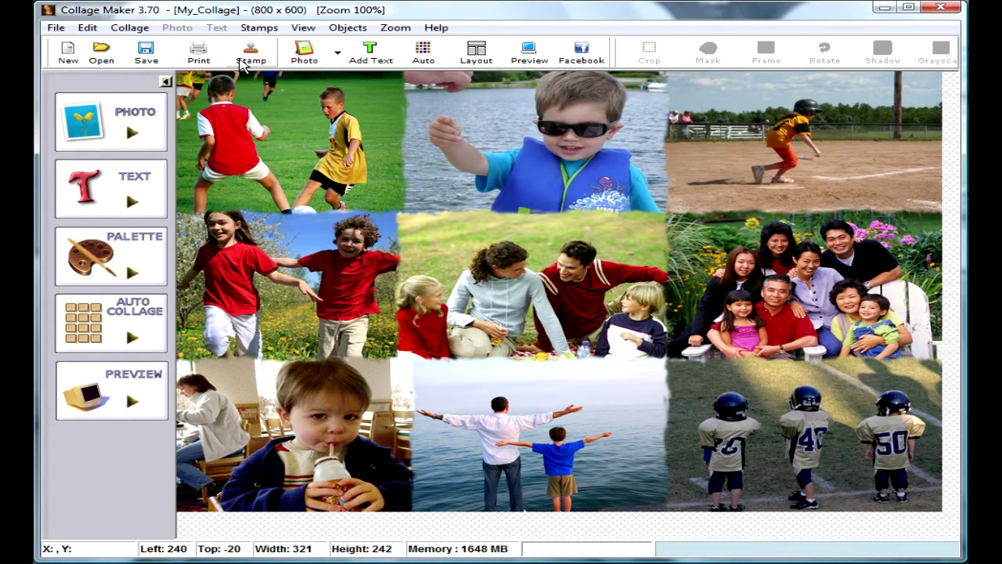
Bring up the Print Dialog Box for the gapless grid collage and move it up-right
left_click(200, 55)
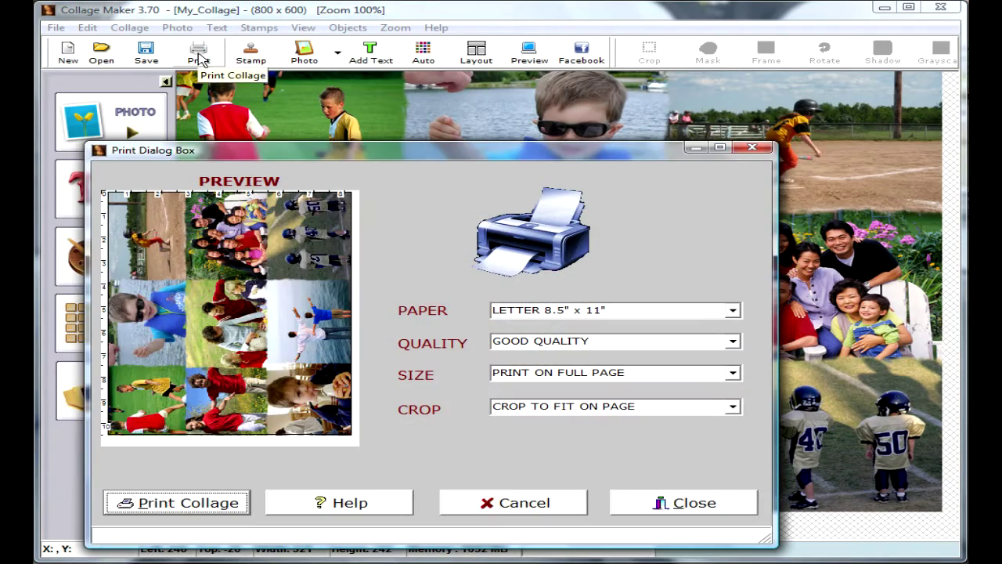
left_click_drag(298, 154, 432, 105)
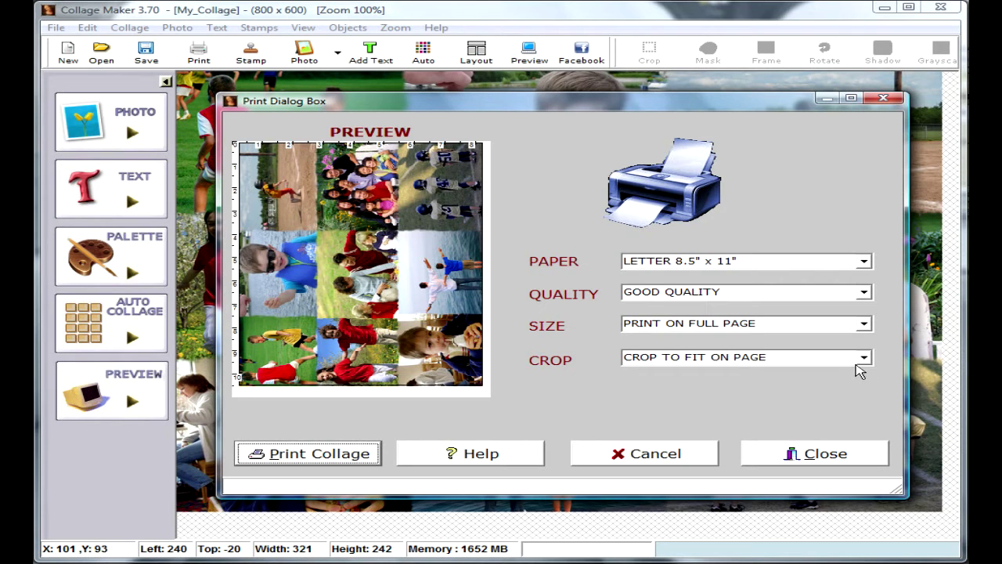